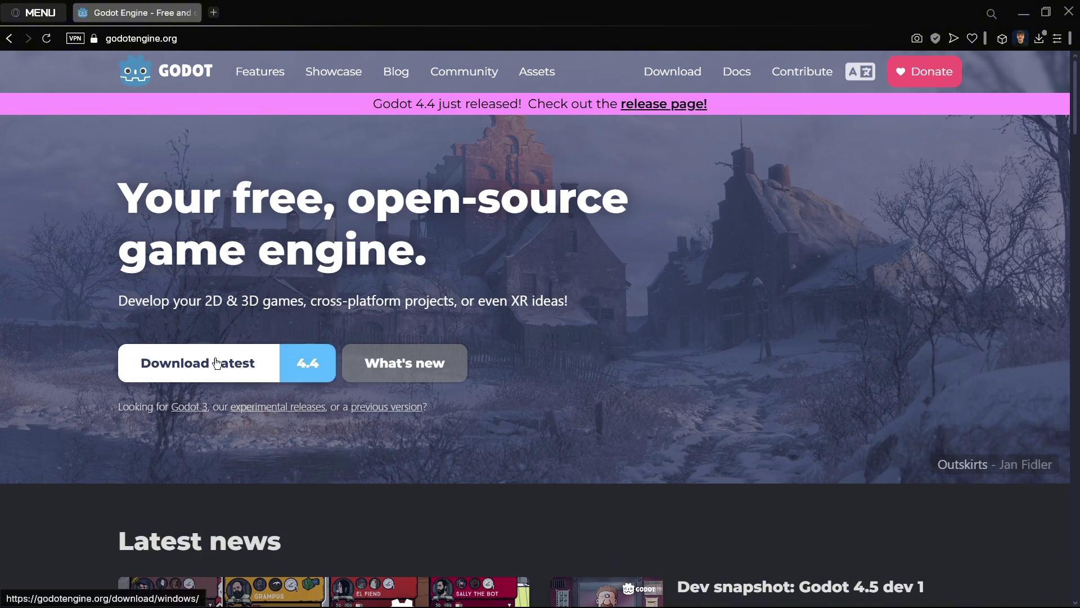
Step: Open the archive of previous Godot versions and locate the Godot 4.5 release heading
{"action": "scroll", "coordinate": [253, 367], "scroll_direction": "down", "scroll_amount": 5}
{"action": "scroll", "coordinate": [349, 359], "scroll_direction": "up", "scroll_amount": 3}
{"action": "scroll", "coordinate": [349, 358], "scroll_direction": "up", "scroll_amount": 1}
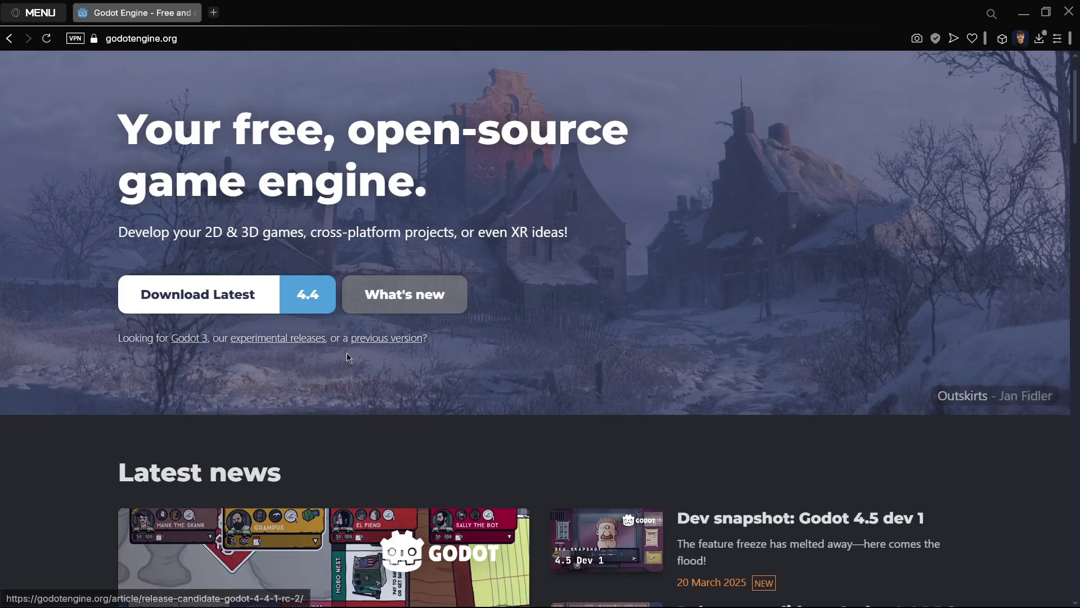
{"action": "scroll", "coordinate": [347, 353], "scroll_direction": "down", "scroll_amount": 3}
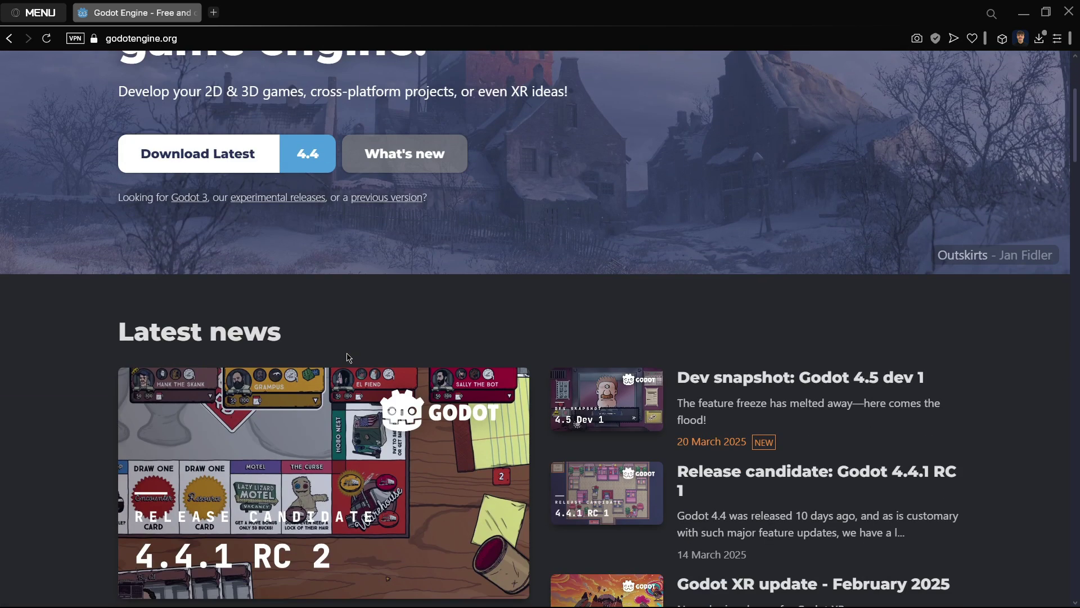
{"action": "scroll", "coordinate": [337, 352], "scroll_direction": "up", "scroll_amount": 3}
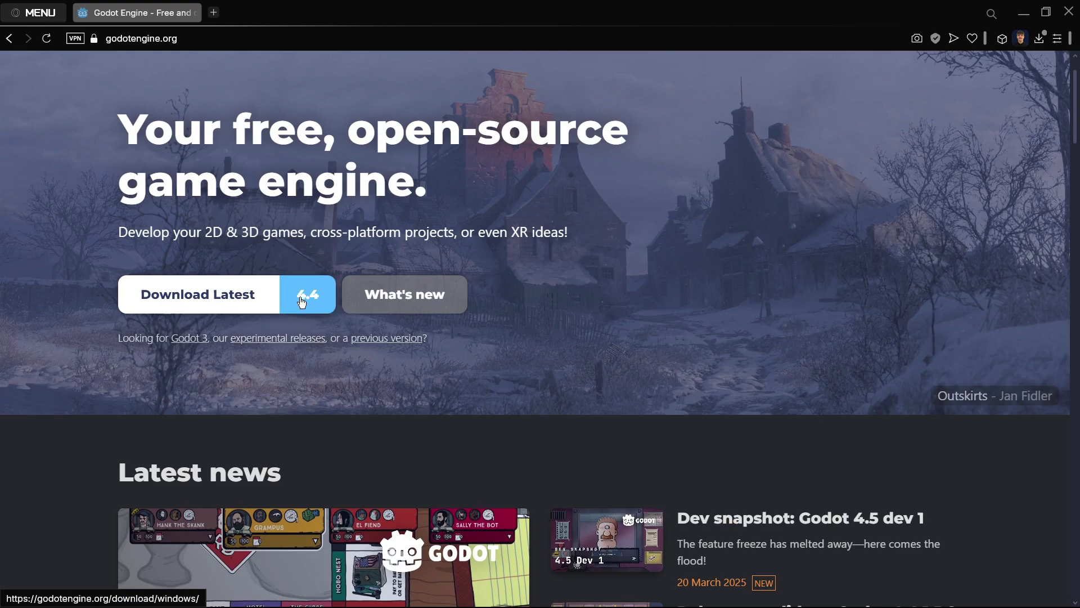
{"action": "scroll", "coordinate": [422, 321], "scroll_direction": "down", "scroll_amount": 3}
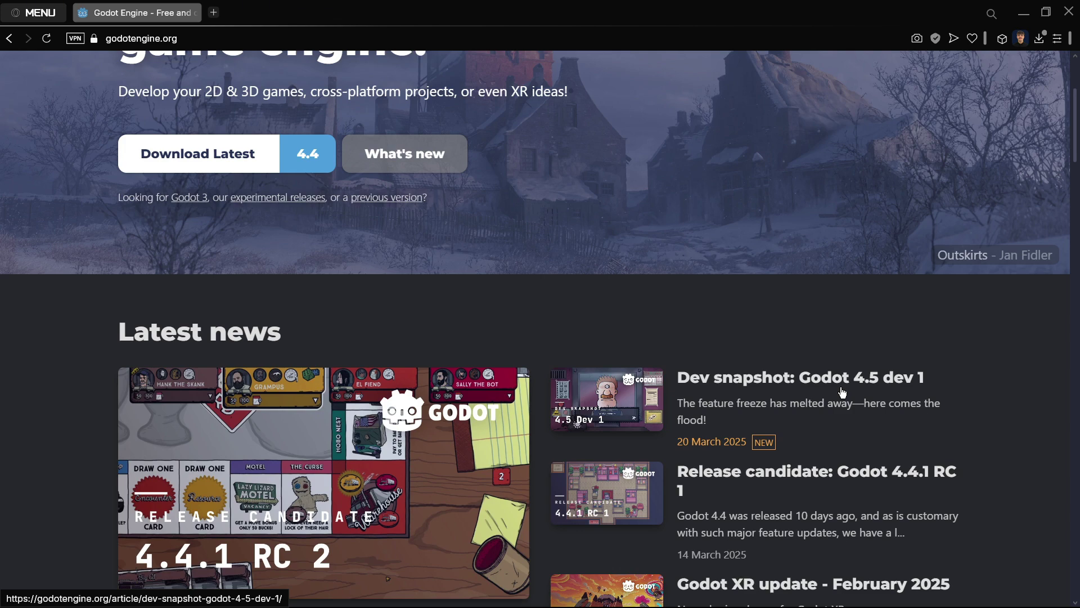
{"action": "scroll", "coordinate": [751, 331], "scroll_direction": "down", "scroll_amount": 1}
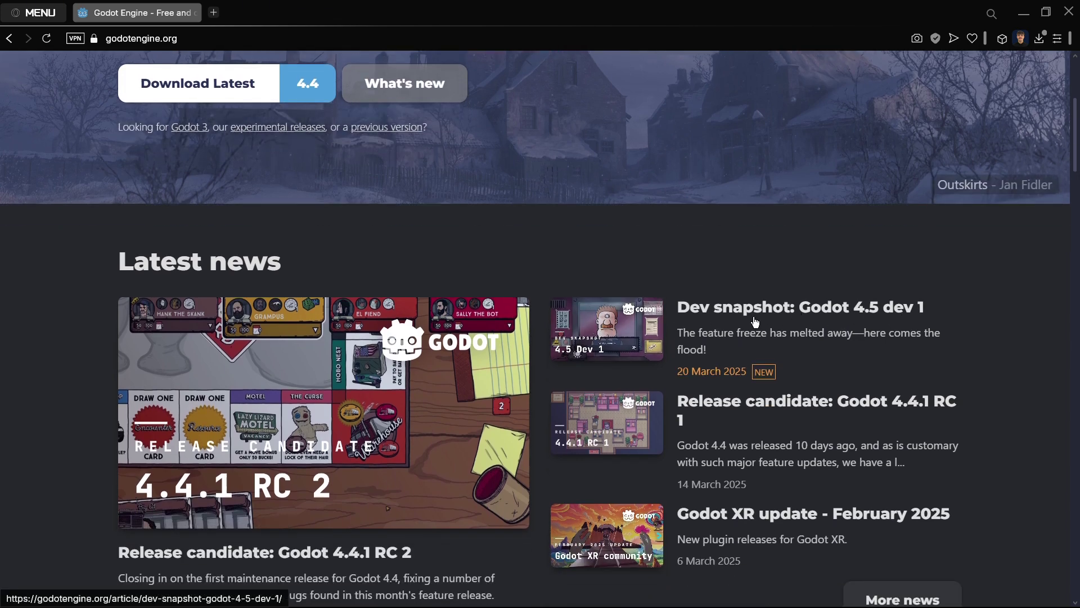
{"action": "scroll", "coordinate": [754, 321], "scroll_direction": "down", "scroll_amount": 1}
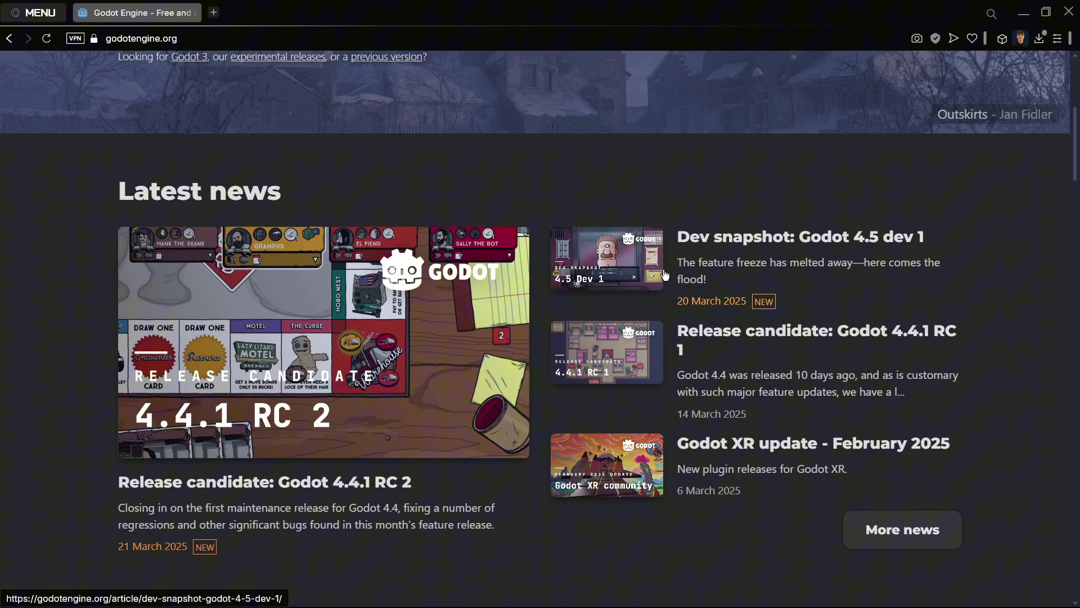
{"action": "scroll", "coordinate": [650, 249], "scroll_direction": "up", "scroll_amount": 3}
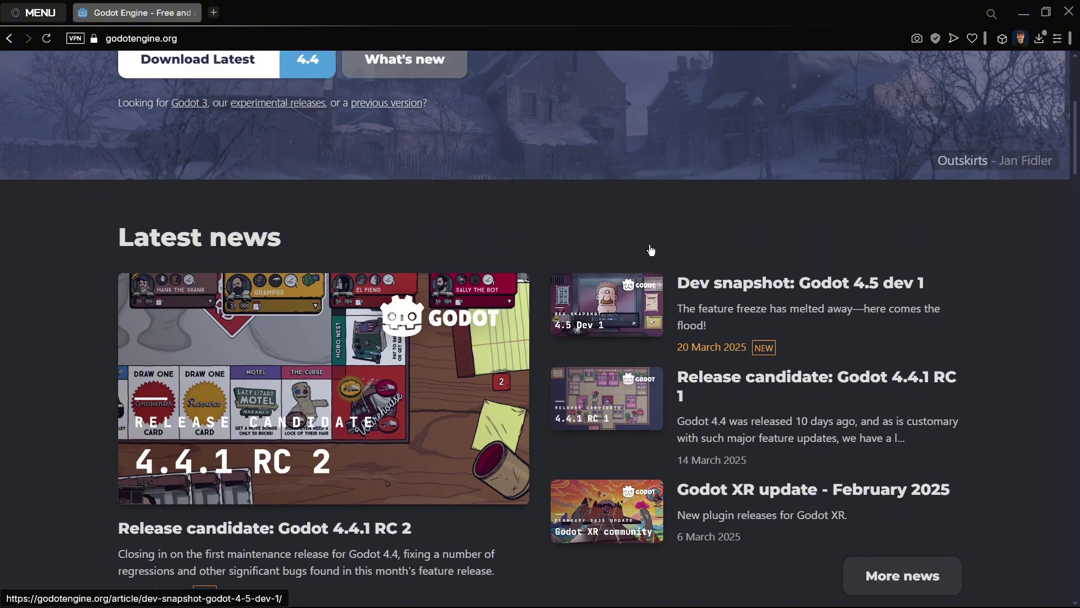
{"action": "scroll", "coordinate": [649, 251], "scroll_direction": "down", "scroll_amount": 2}
{"action": "scroll", "coordinate": [651, 264], "scroll_direction": "up", "scroll_amount": 2}
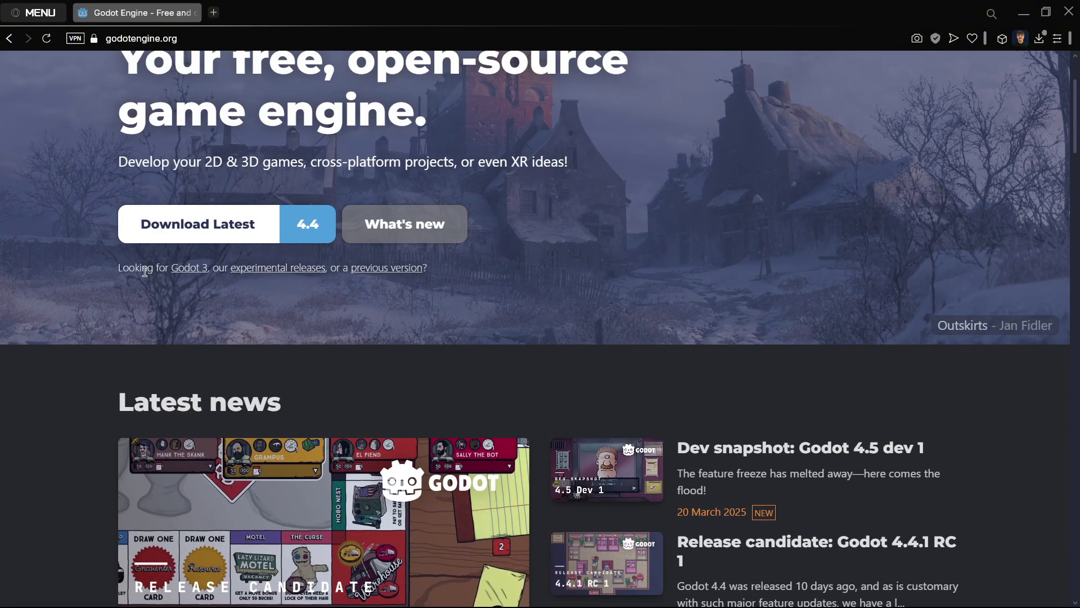
{"action": "left_click", "coordinate": [382, 273]}
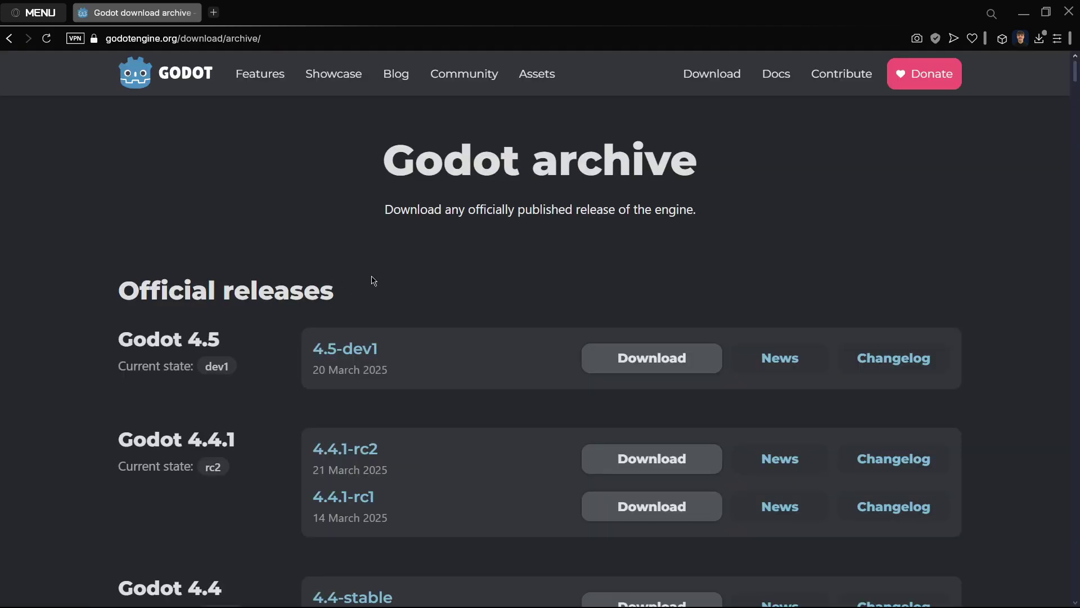
{"action": "scroll", "coordinate": [374, 280], "scroll_direction": "down", "scroll_amount": 1}
{"action": "scroll", "coordinate": [374, 279], "scroll_direction": "up", "scroll_amount": 1}
{"action": "left_click_drag", "start_coordinate": [120, 343], "coordinate": [227, 346]}
{"action": "left_click", "coordinate": [227, 346]}
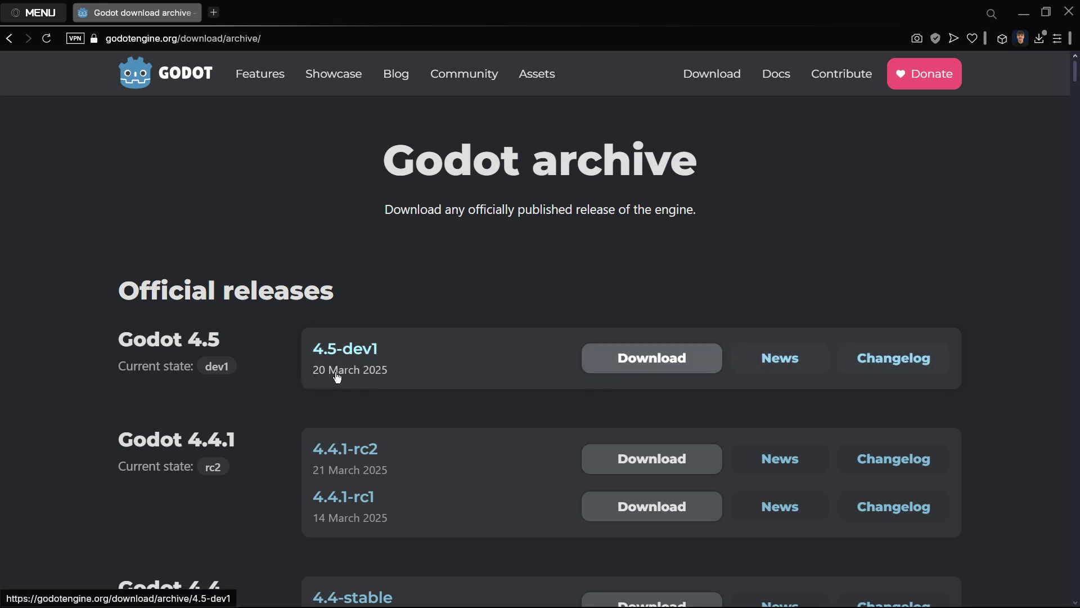
Step: Download the 4.5-dev1 Windows Standard build and show the zip in its Downloads folder
{"action": "left_click", "coordinate": [610, 372]}
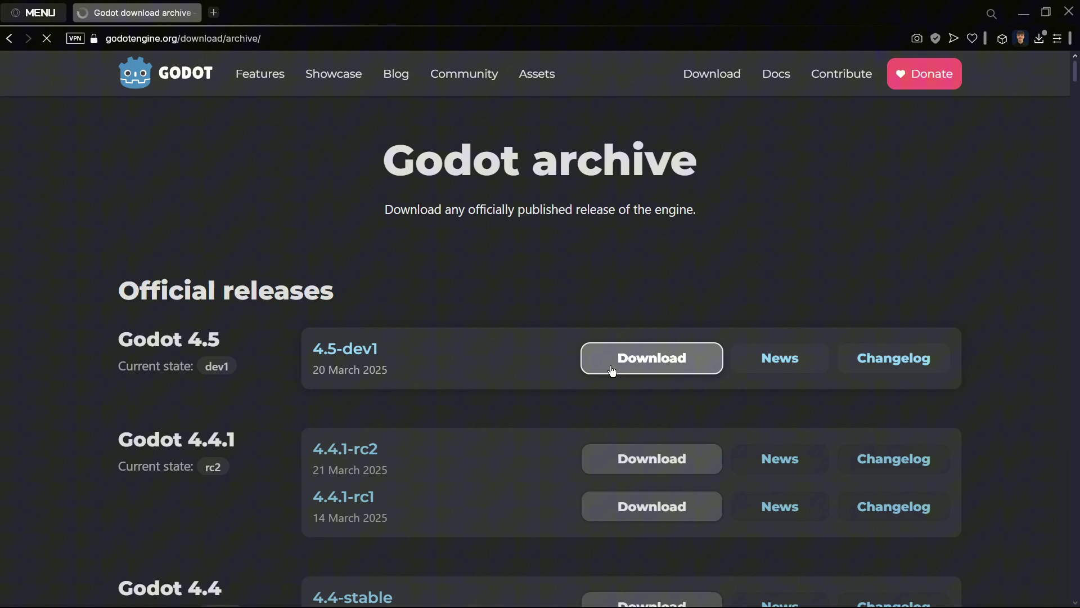
{"action": "scroll", "coordinate": [605, 369], "scroll_direction": "down", "scroll_amount": 2}
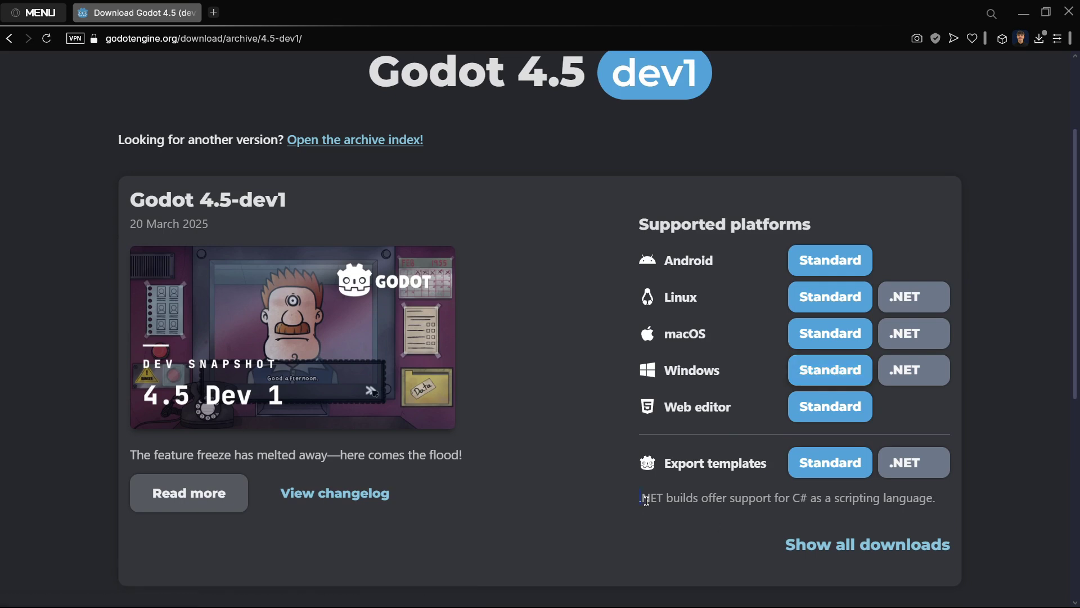
{"action": "left_click_drag", "start_coordinate": [640, 499], "coordinate": [666, 500]}
{"action": "left_click", "coordinate": [773, 495]}
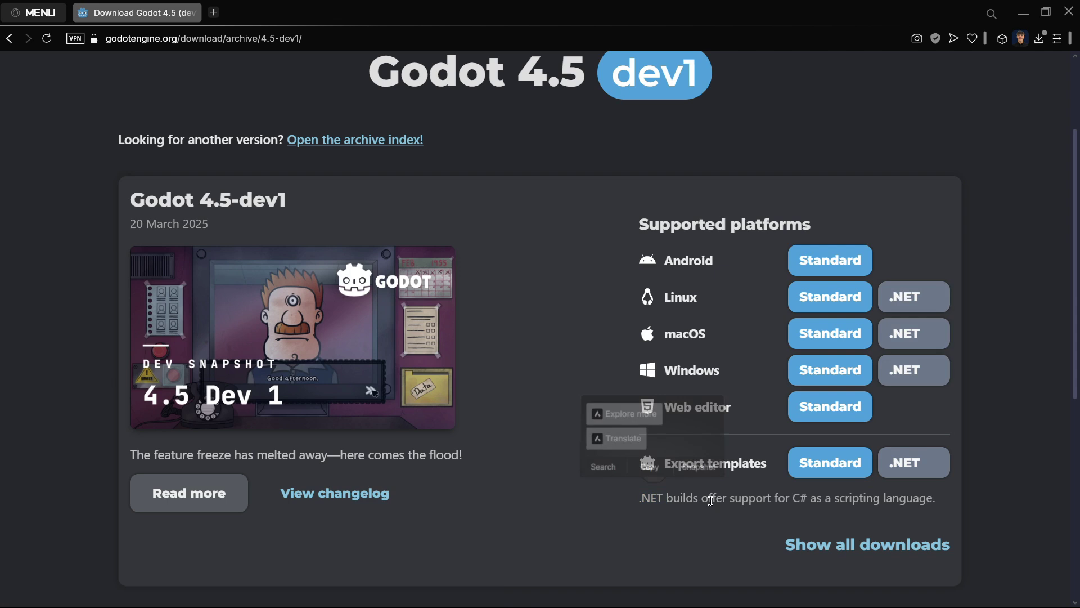
{"action": "left_click_drag", "start_coordinate": [793, 499], "coordinate": [804, 499]}
{"action": "left_click", "coordinate": [789, 489]}
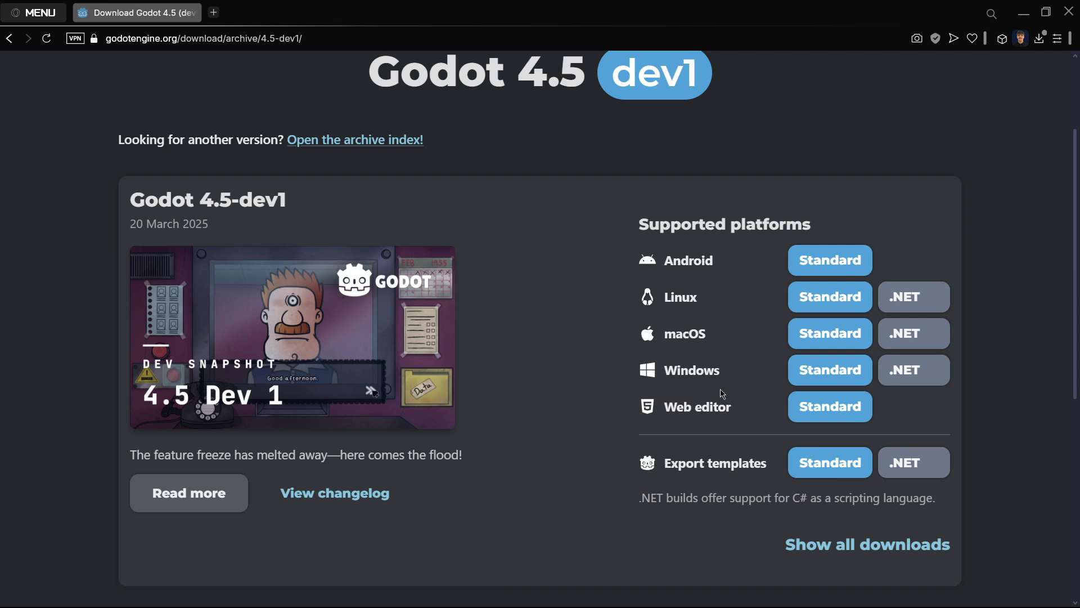
{"action": "left_click", "coordinate": [814, 377]}
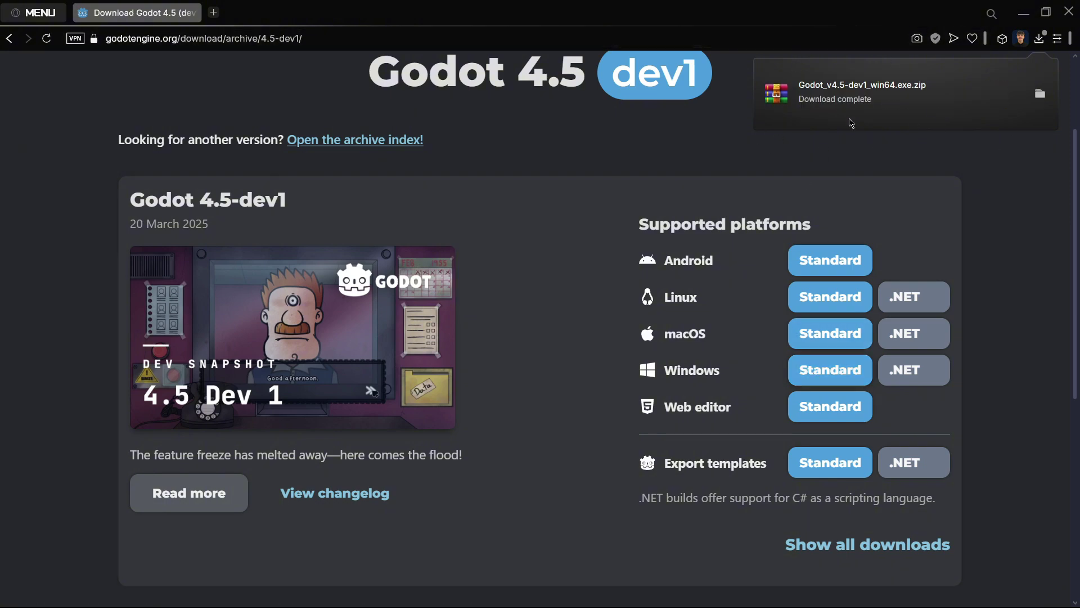
{"action": "left_click", "coordinate": [1039, 94]}
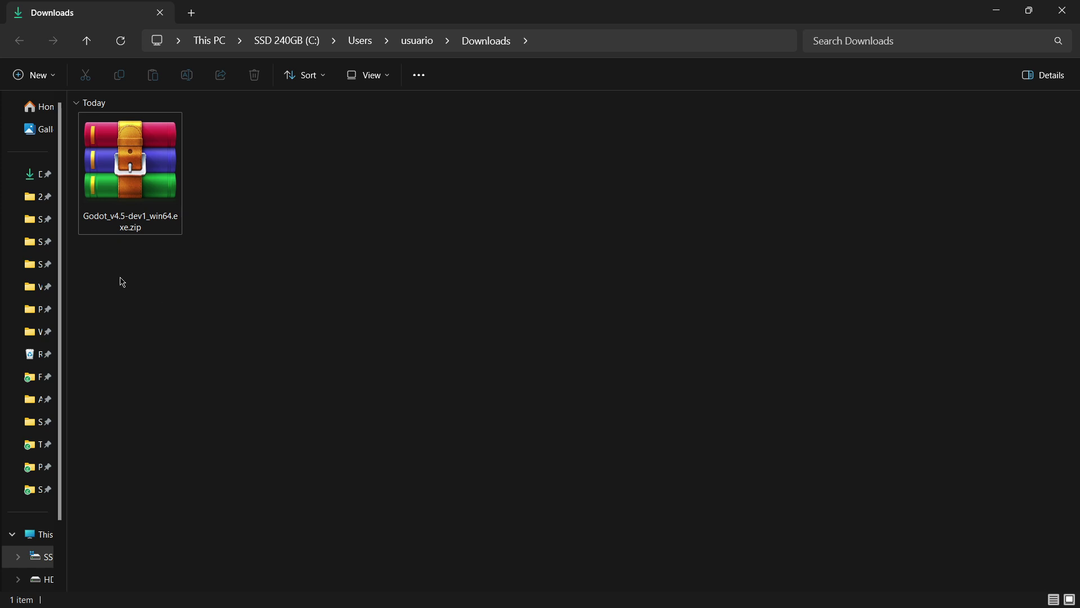
Step: Extract Godot_v4.5-dev1_win64.exe.zip into Downloads with WinRAR's Extract Here
{"action": "left_click", "coordinate": [148, 182]}
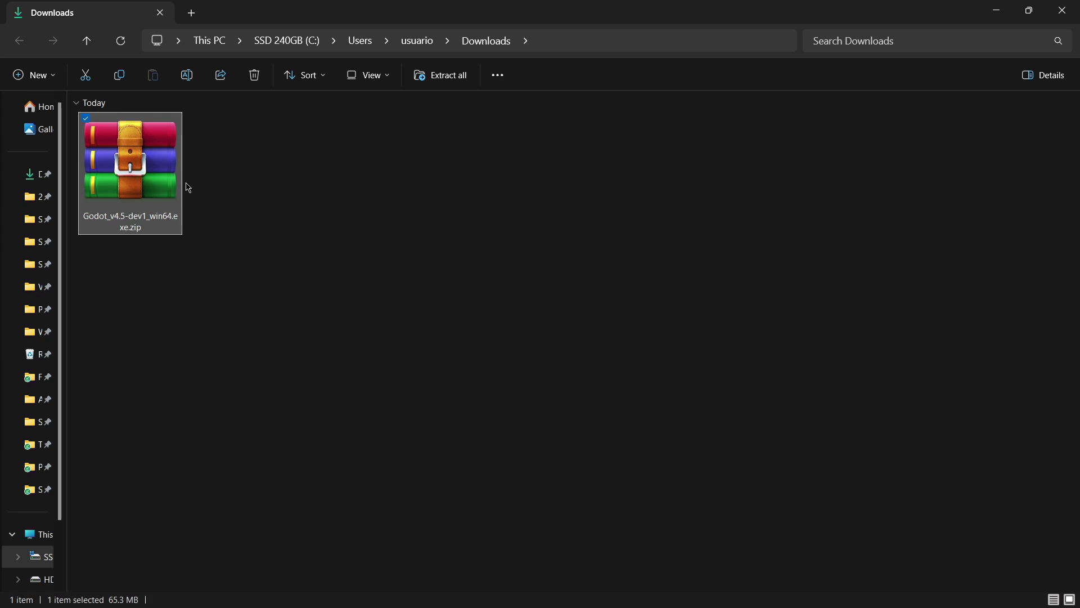
{"action": "right_click", "coordinate": [134, 168]}
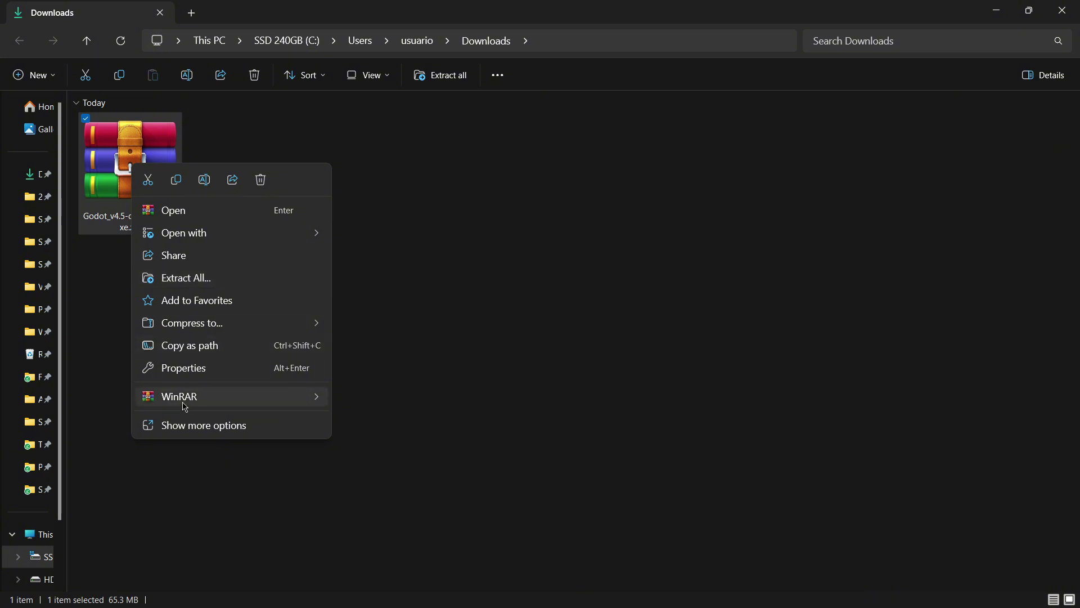
{"action": "mouse_move", "coordinate": [185, 406]}
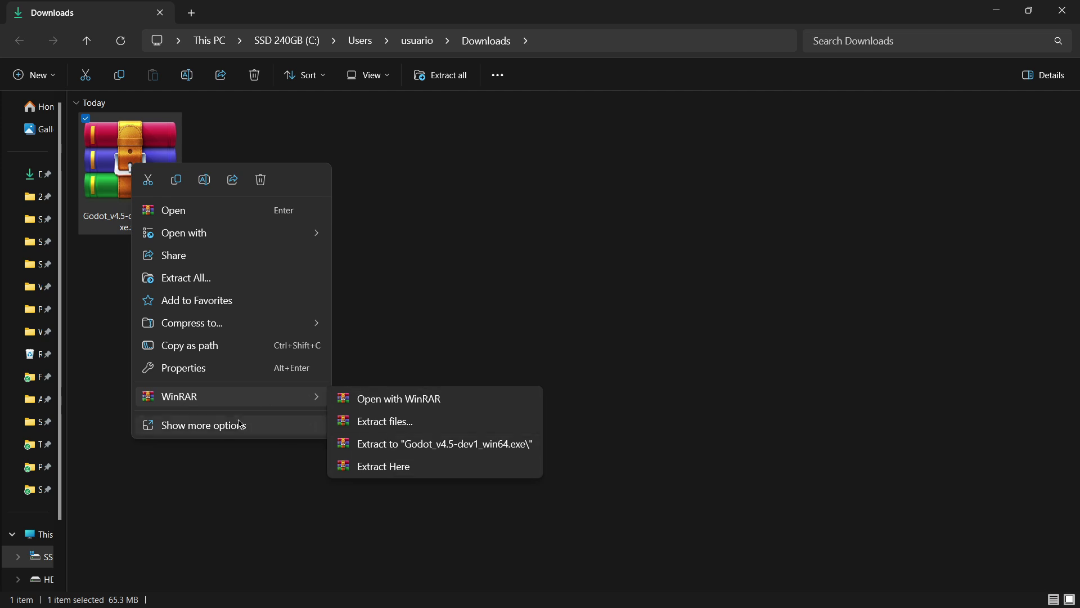
{"action": "left_click", "coordinate": [393, 467]}
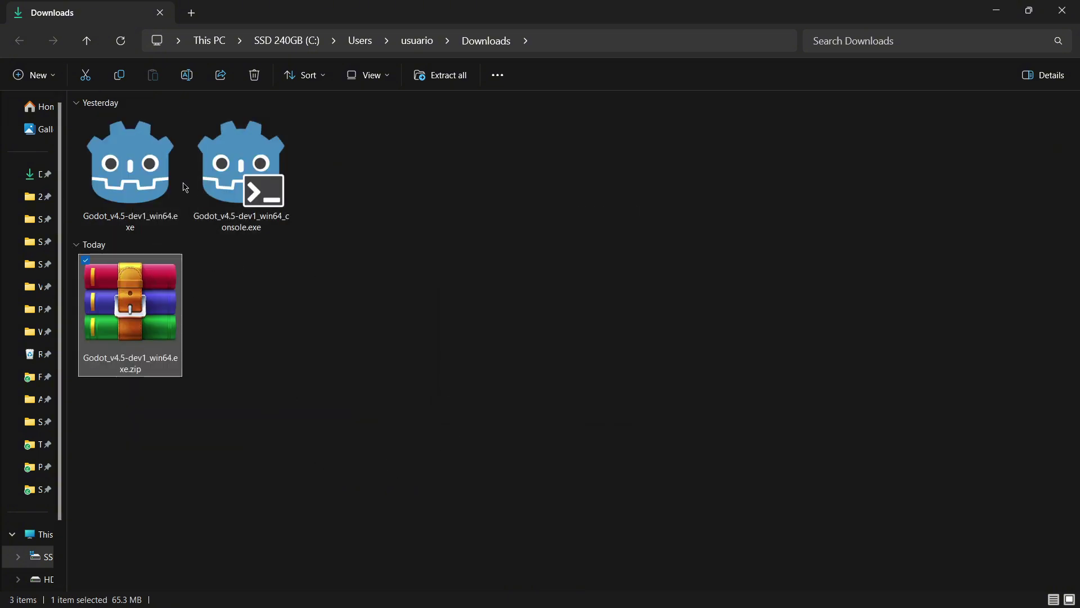
Step: Delete Godot_v4.5-dev1_win64_console.exe from Downloads, keeping the editor executable
{"action": "left_click", "coordinate": [223, 166]}
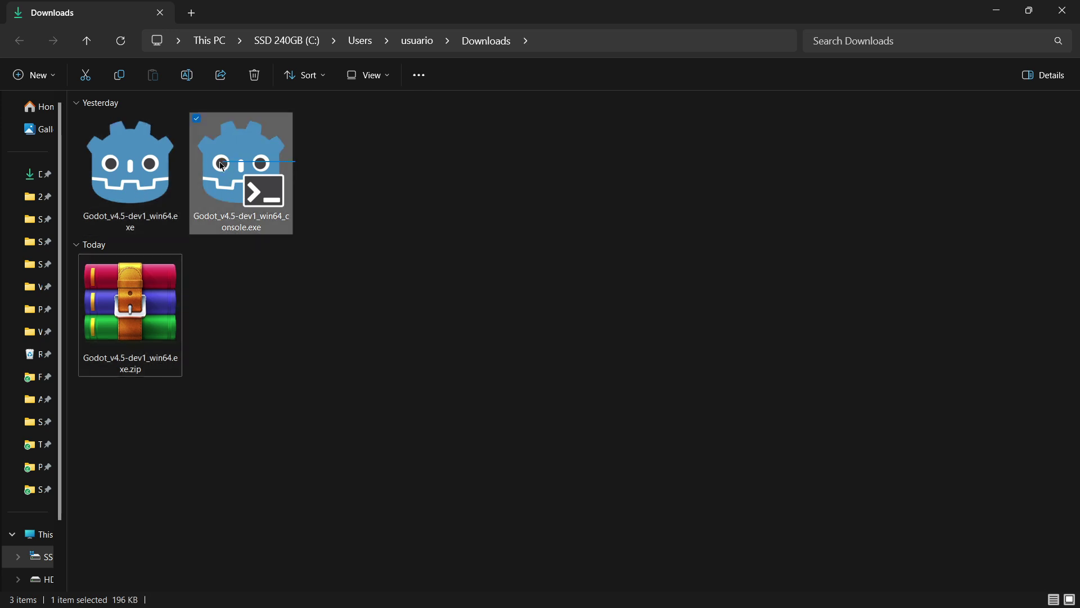
{"action": "left_click_drag", "start_coordinate": [222, 167], "coordinate": [124, 194]}
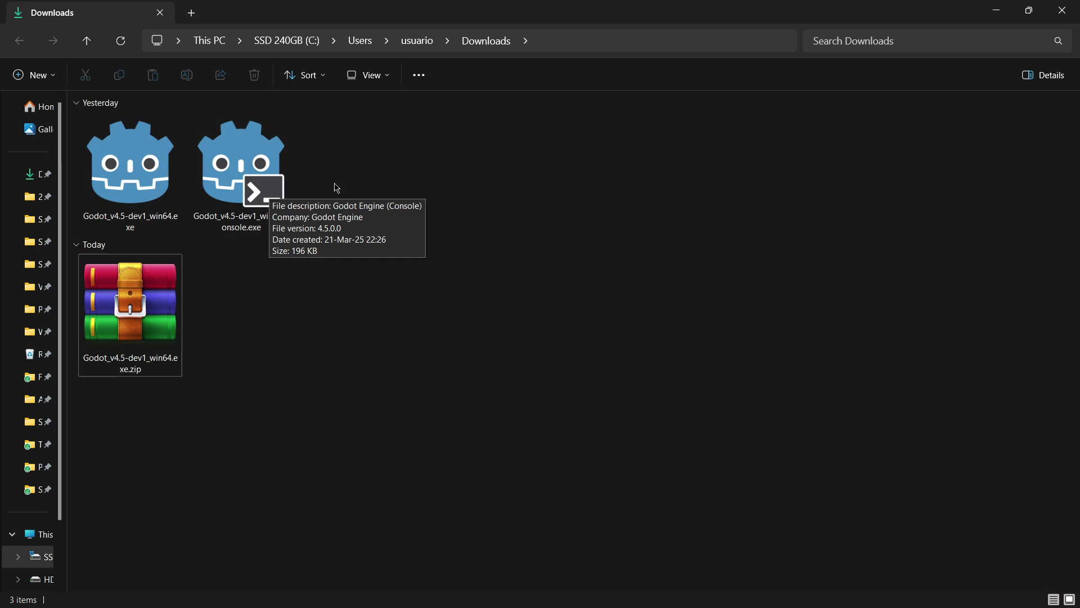
{"action": "left_click", "coordinate": [144, 193]}
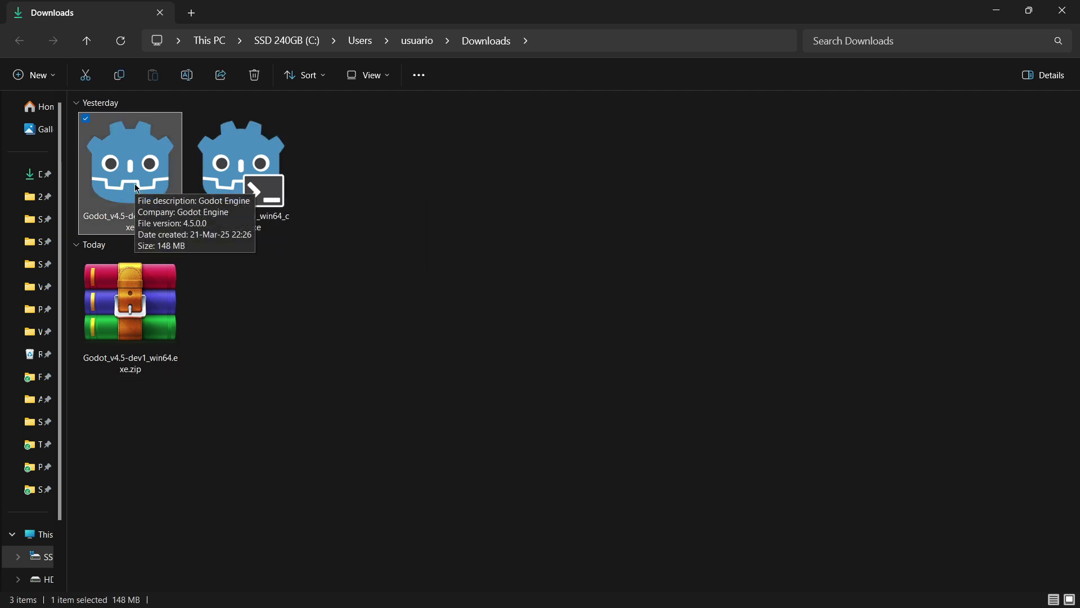
{"action": "left_click", "coordinate": [313, 170]}
{"action": "left_click_drag", "start_coordinate": [362, 180], "coordinate": [261, 158]}
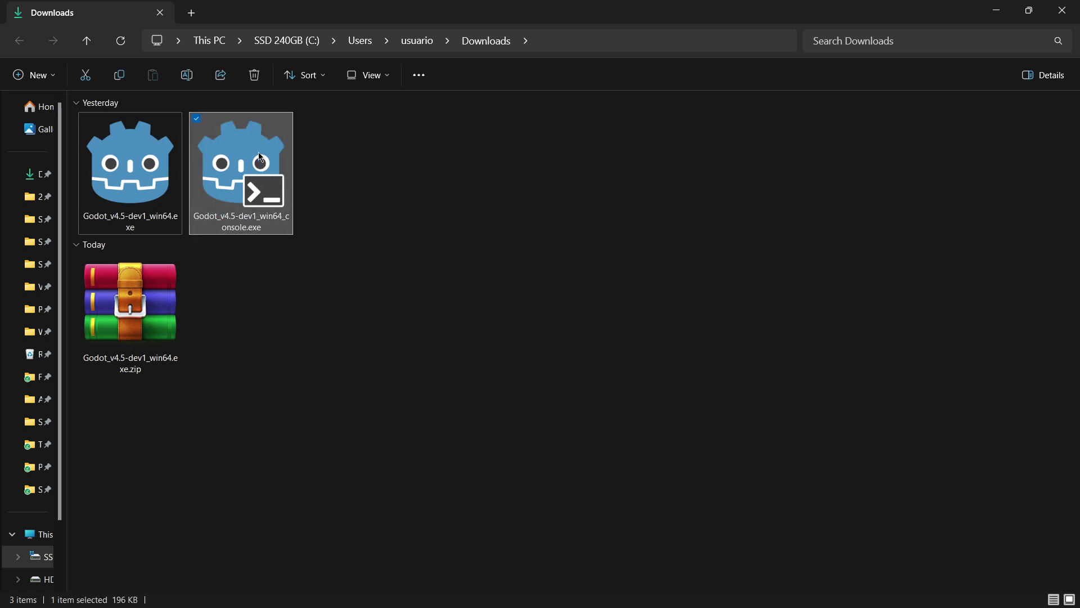
{"action": "key", "text": "Delete"}
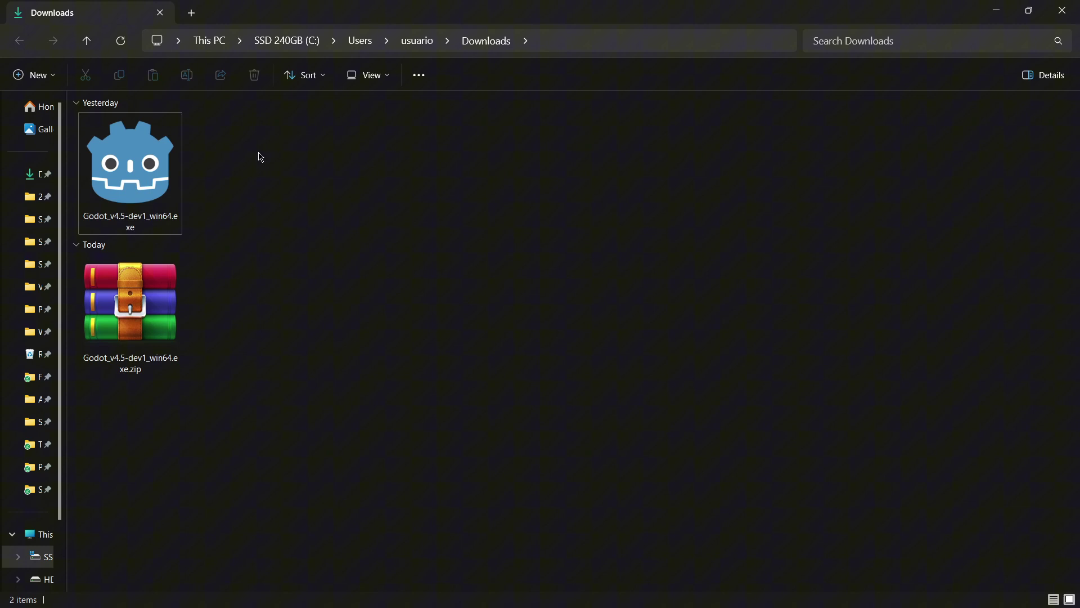
{"action": "left_click_drag", "start_coordinate": [129, 201], "coordinate": [157, 180]}
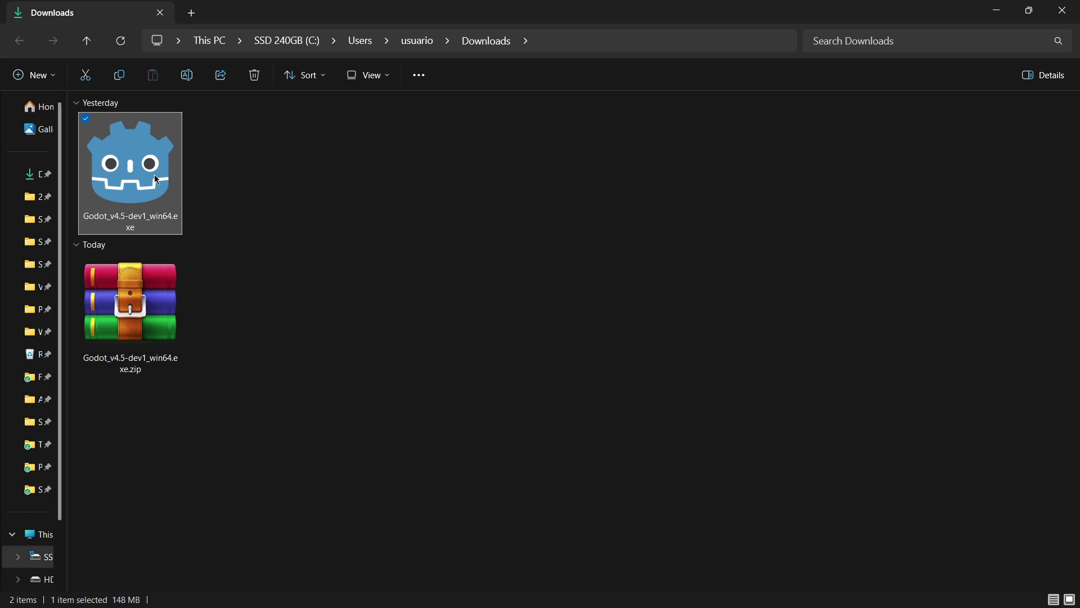
Step: Launch Godot_v4.5-dev1_win64.exe and maximize the Project Manager to browse existing projects
{"action": "double_click", "coordinate": [157, 180]}
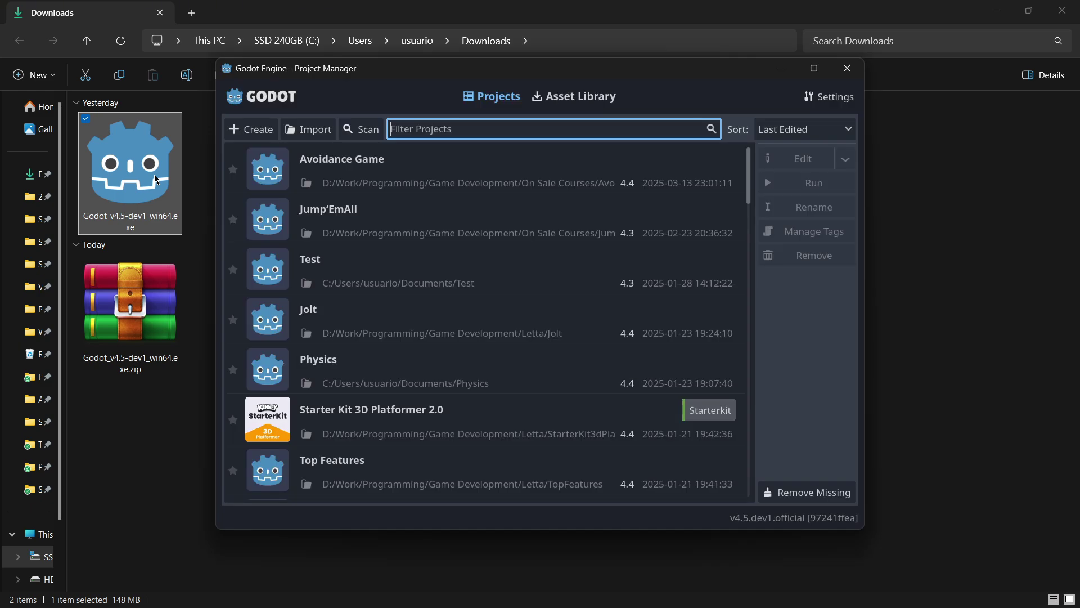
{"action": "scroll", "coordinate": [410, 282], "scroll_direction": "down", "scroll_amount": 5}
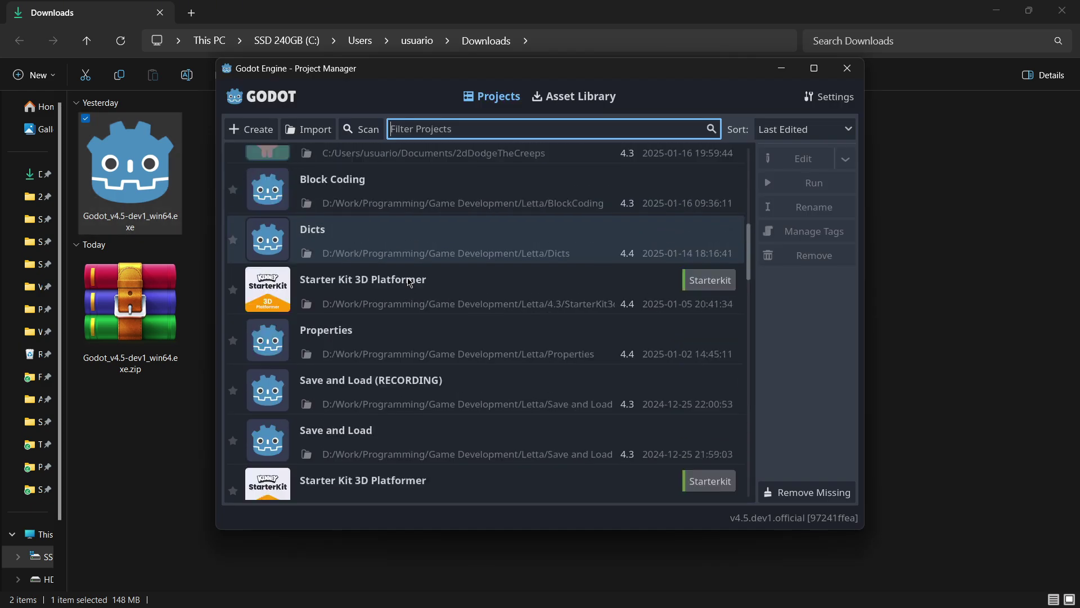
{"action": "scroll", "coordinate": [409, 281], "scroll_direction": "up", "scroll_amount": 5}
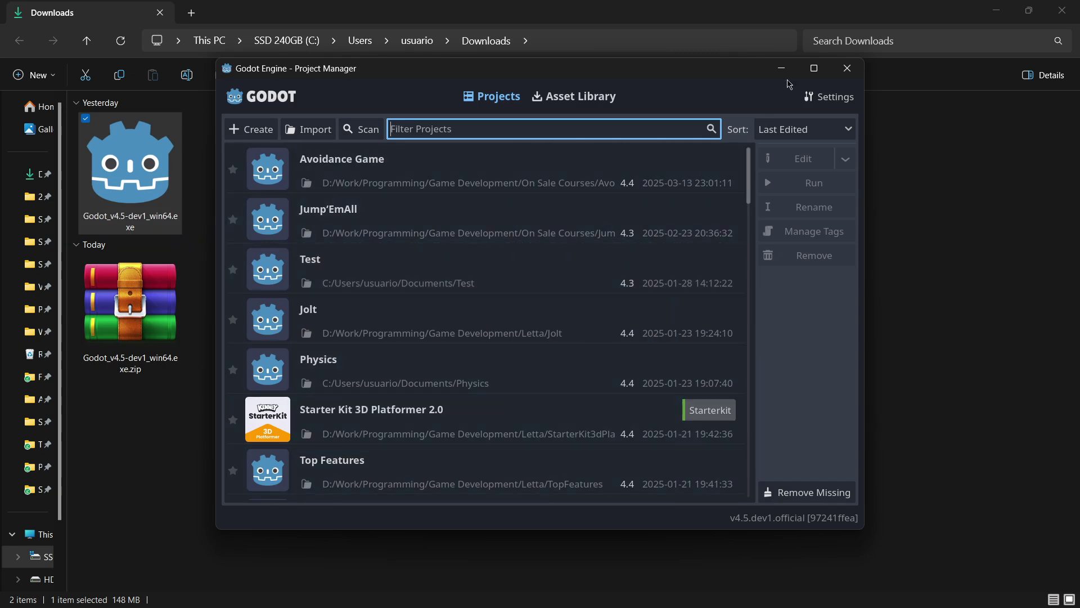
{"action": "left_click", "coordinate": [813, 68]}
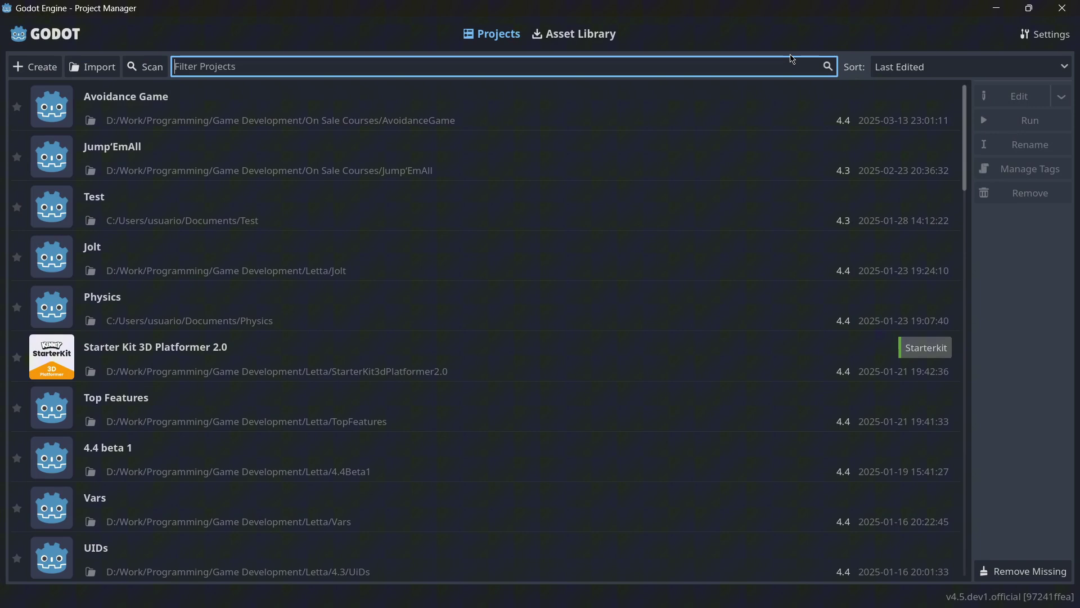
{"action": "scroll", "coordinate": [682, 340], "scroll_direction": "down", "scroll_amount": 5}
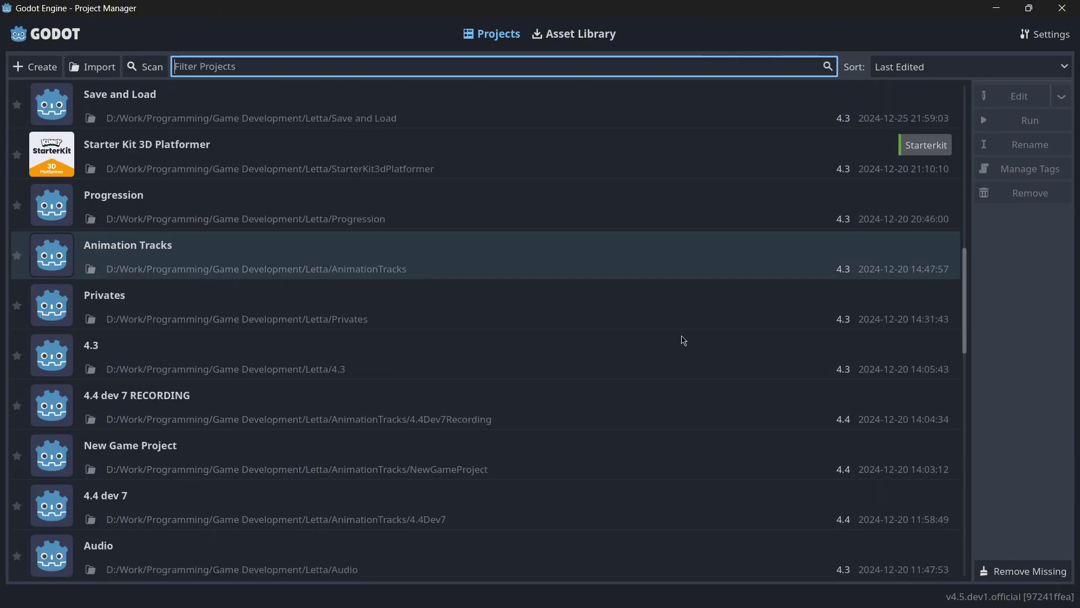
{"action": "scroll", "coordinate": [687, 359], "scroll_direction": "up", "scroll_amount": 5}
{"action": "left_click", "coordinate": [681, 350]}
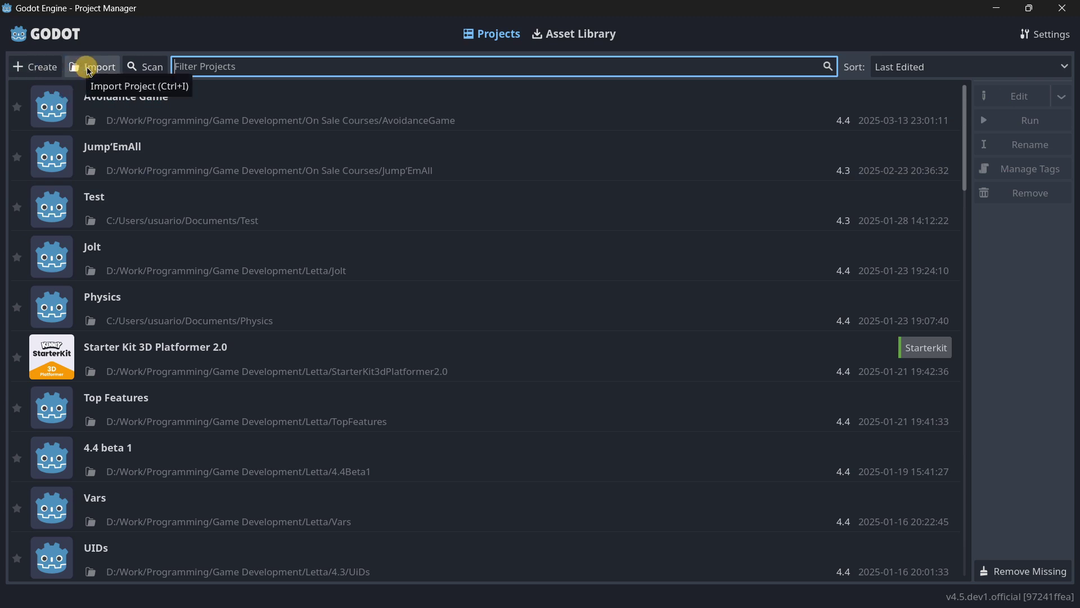
Step: Cancel an Import attempt and start a new project named 'Game Dev. Course (1 hr.)'
{"action": "left_click", "coordinate": [89, 69]}
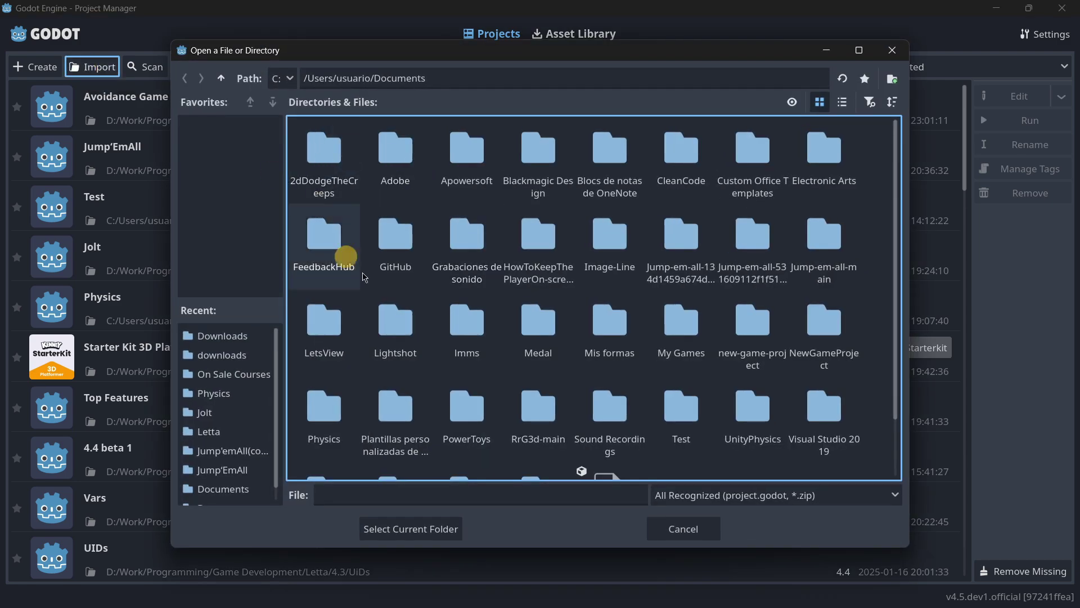
{"action": "left_click", "coordinate": [678, 530]}
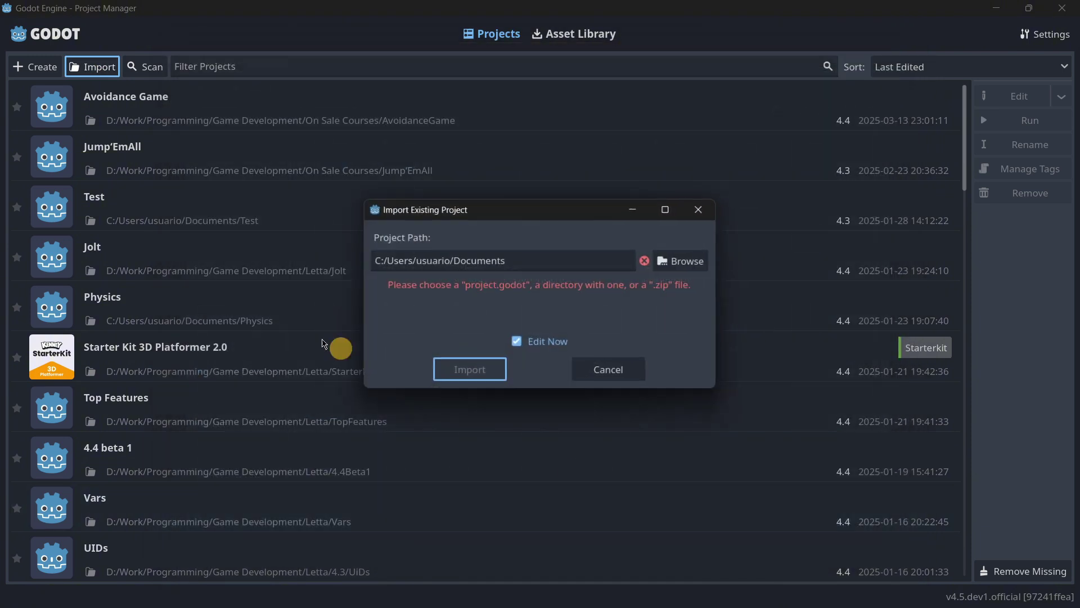
{"action": "left_click", "coordinate": [700, 216]}
{"action": "left_click", "coordinate": [31, 72]}
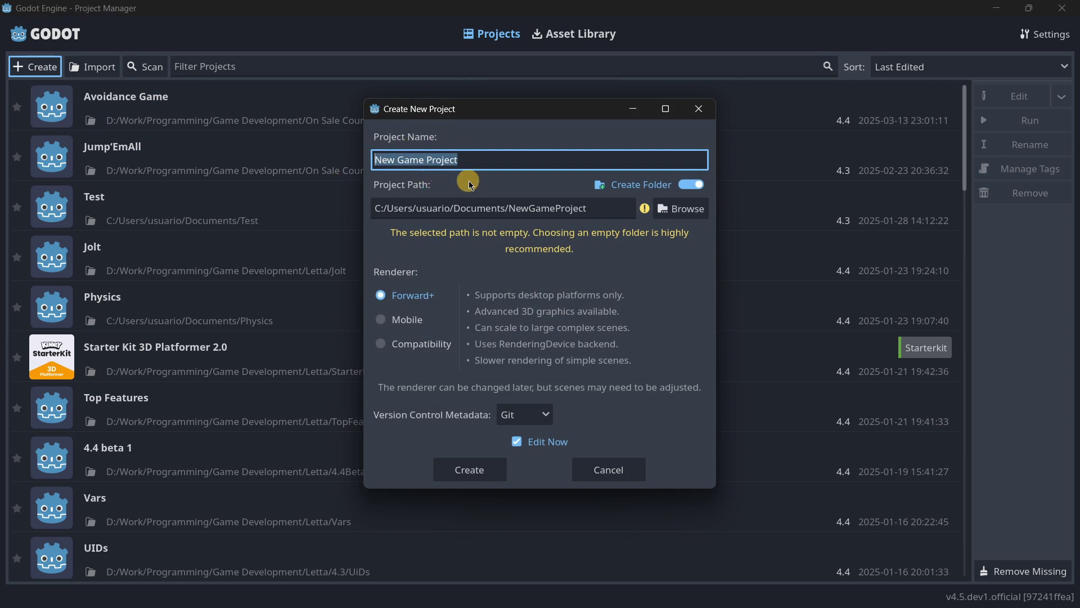
{"action": "type", "text": "Game Dev"}
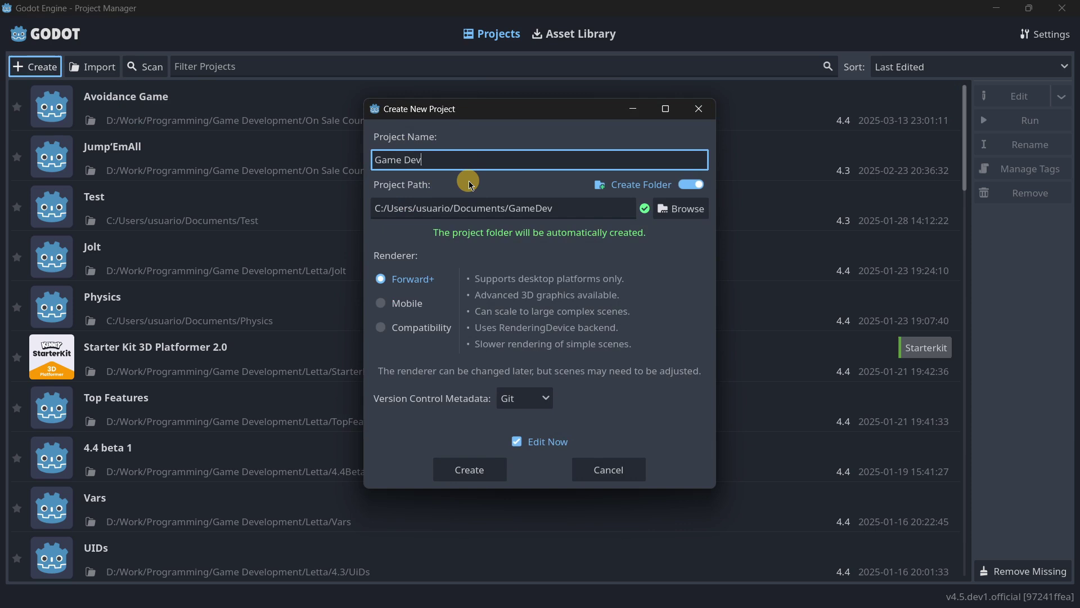
{"action": "type", "text": ". Course (1 hr.)"}
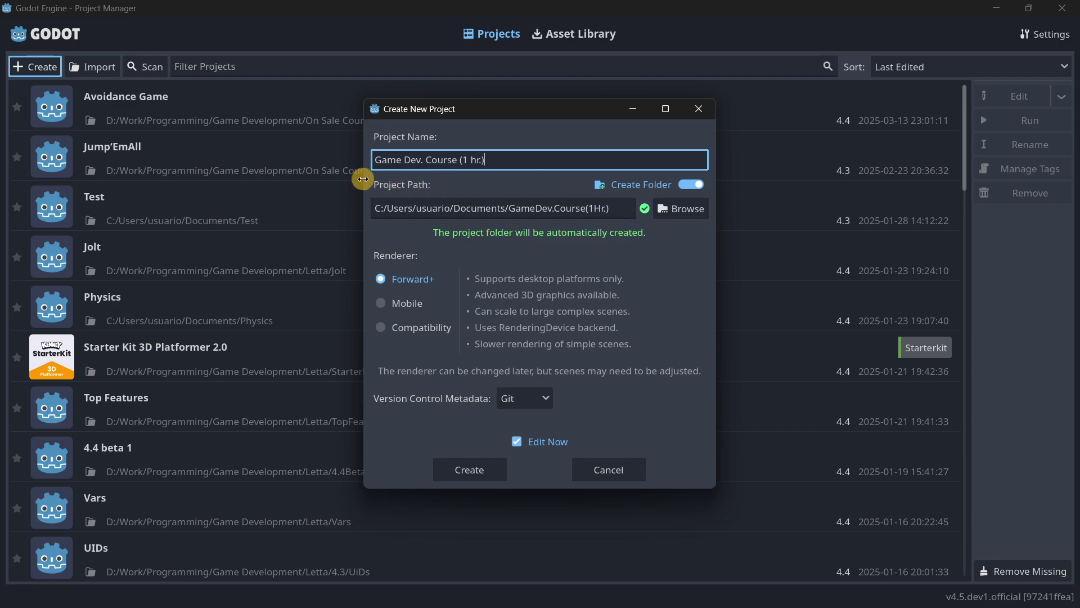
Step: Set the project location to D:/Work/Programming/Game Development/On Sale Courses
{"action": "left_click", "coordinate": [669, 208]}
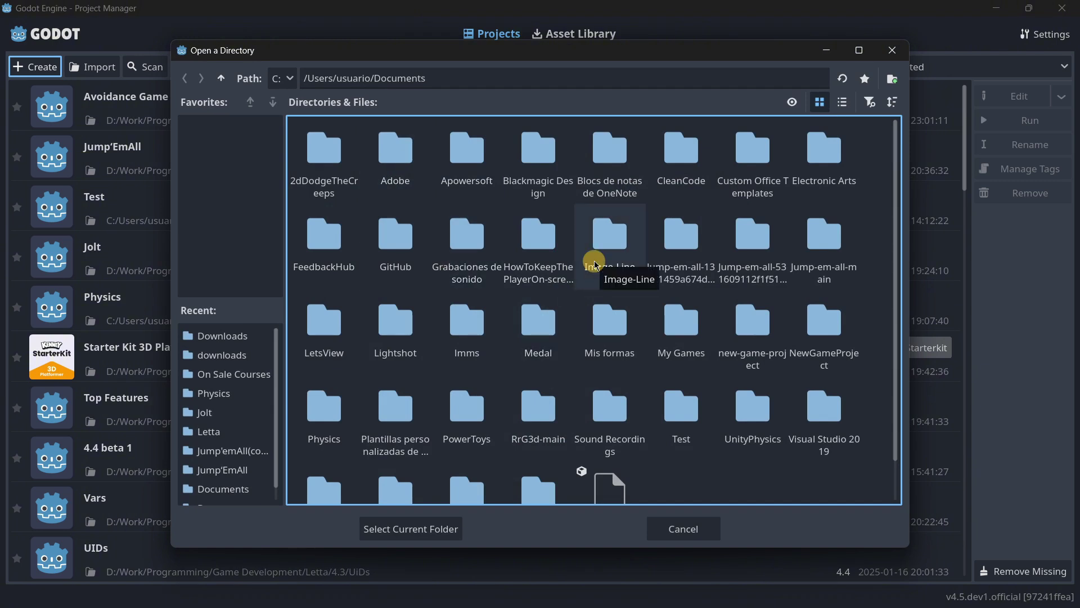
{"action": "left_click", "coordinate": [228, 431]}
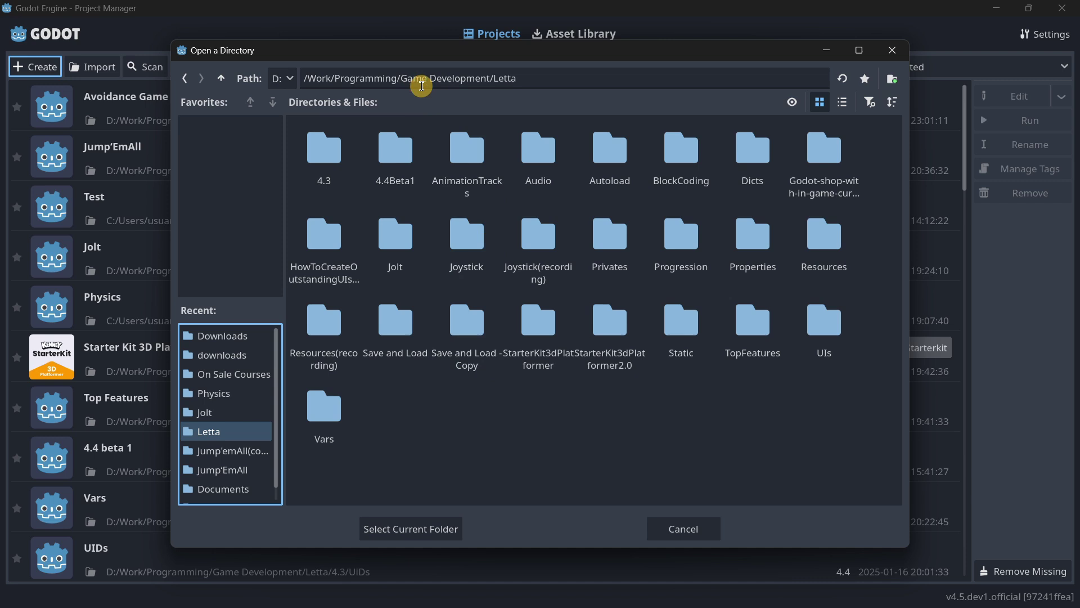
{"action": "key", "text": "BackSpace"}
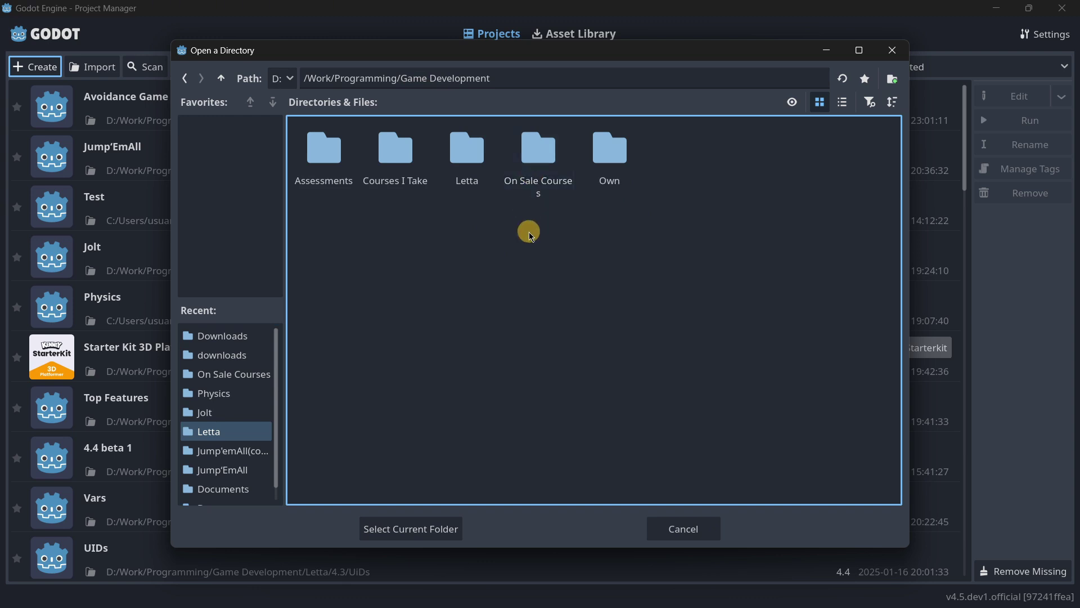
{"action": "left_click", "coordinate": [538, 162]}
{"action": "double_click", "coordinate": [538, 163]}
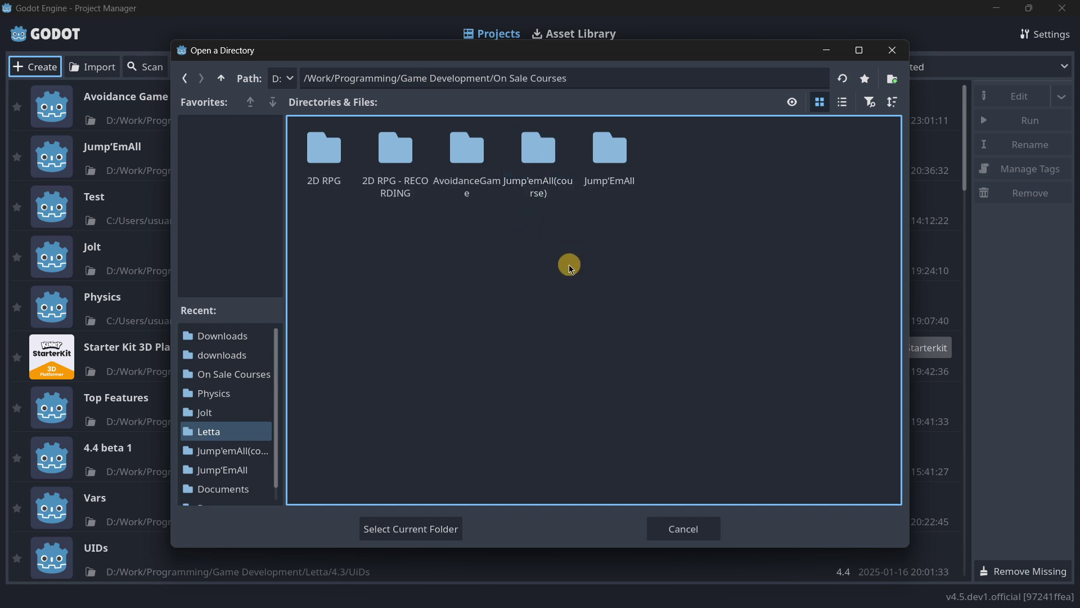
{"action": "left_click", "coordinate": [437, 530]}
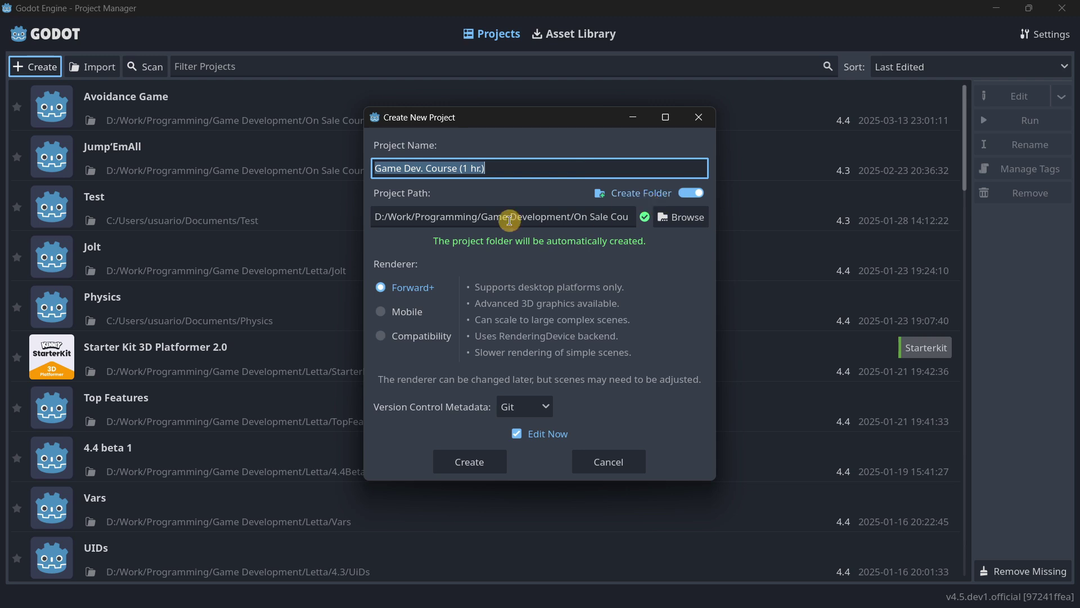
{"action": "left_click", "coordinate": [692, 192]}
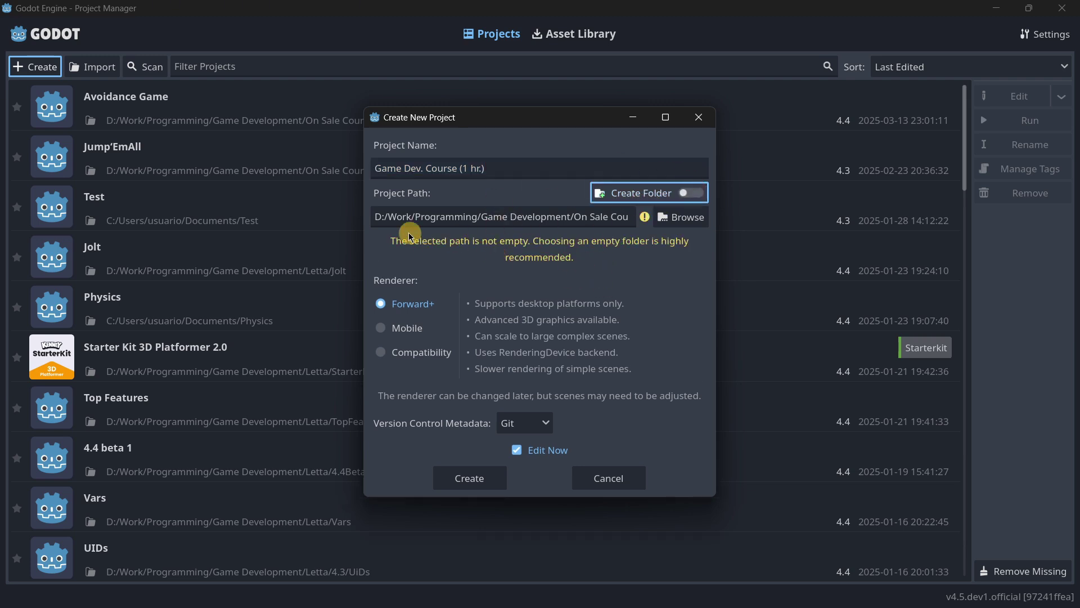
{"action": "left_click", "coordinate": [690, 201]}
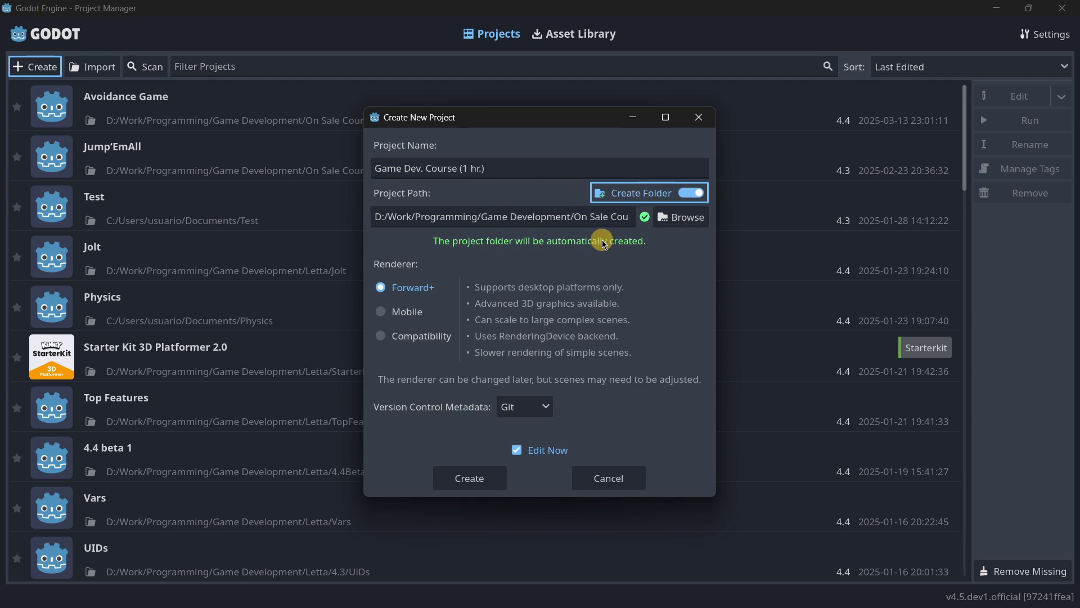
{"action": "left_click", "coordinate": [382, 313]}
{"action": "left_click", "coordinate": [382, 335]}
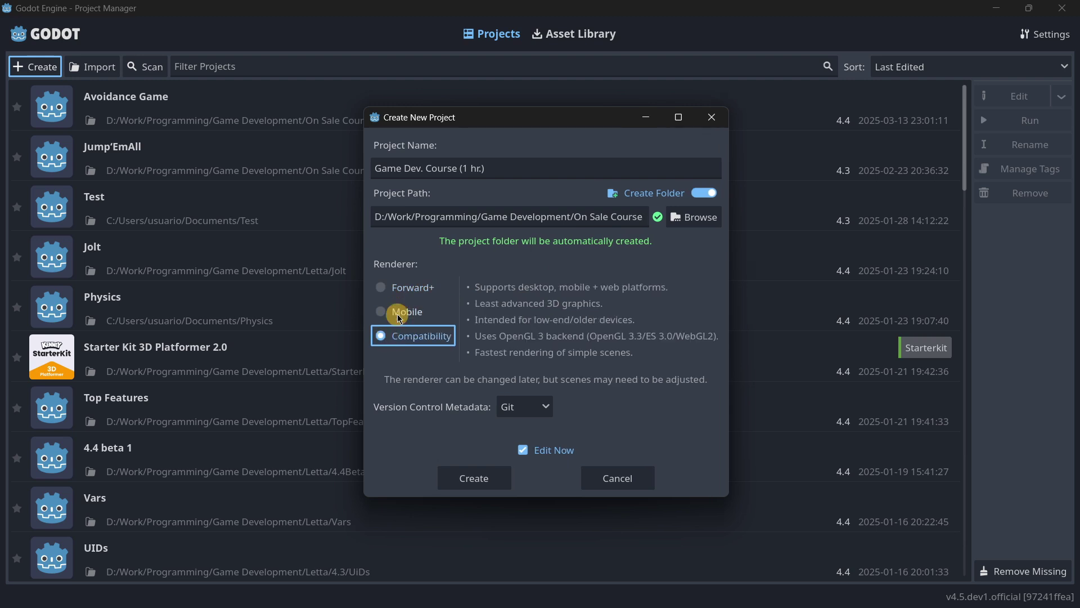
{"action": "left_click", "coordinate": [405, 288]}
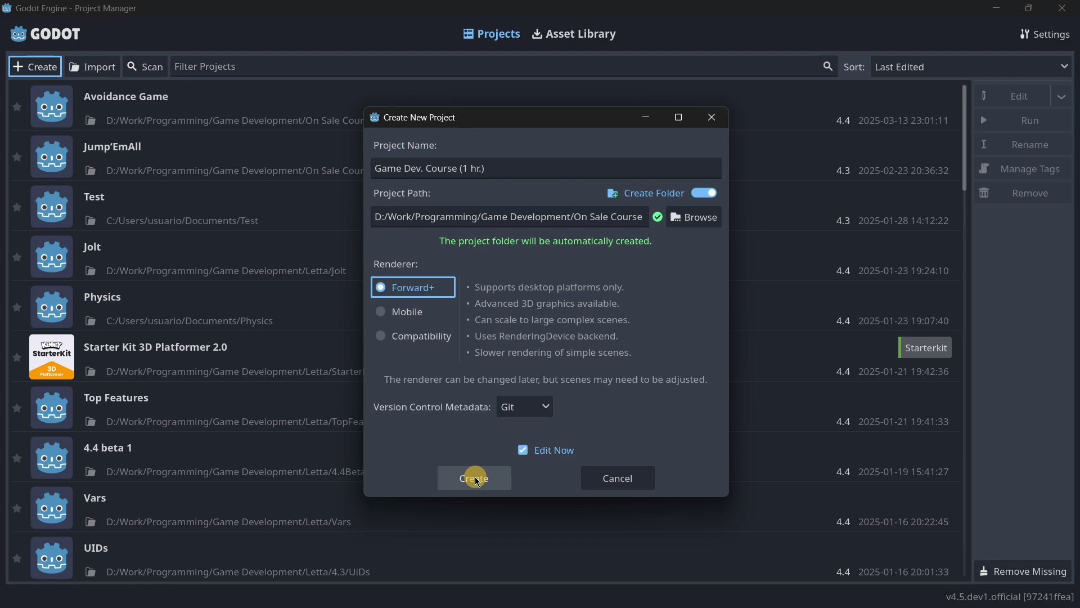
Step: Create the Game Dev. Course (1 hr.) project in the editor and check the Import and Scene docks
{"action": "left_click", "coordinate": [475, 478]}
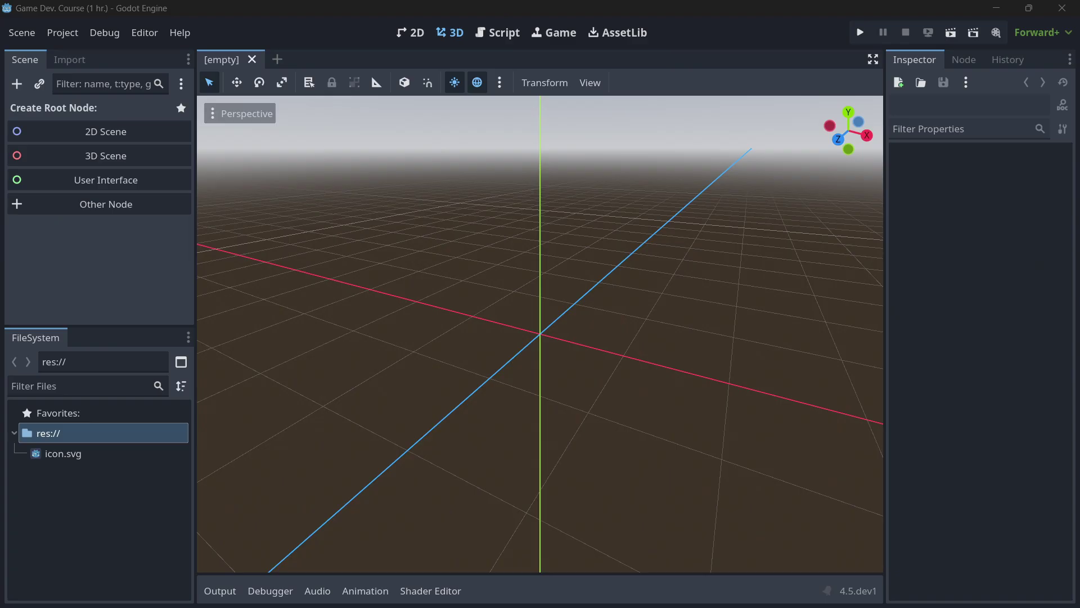
{"action": "left_click", "coordinate": [592, 333]}
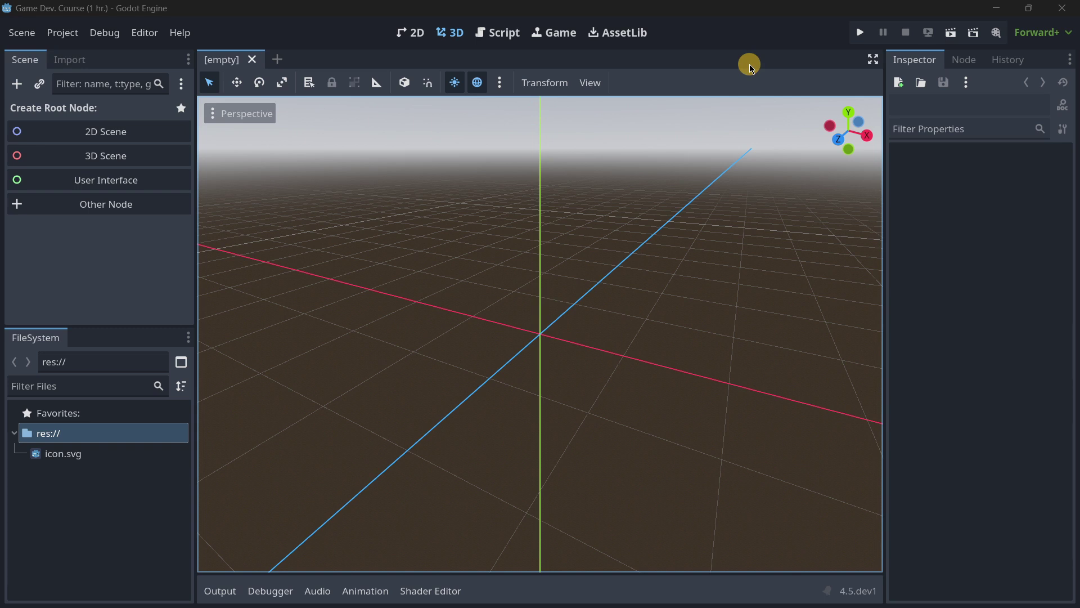
{"action": "left_click", "coordinate": [51, 63]}
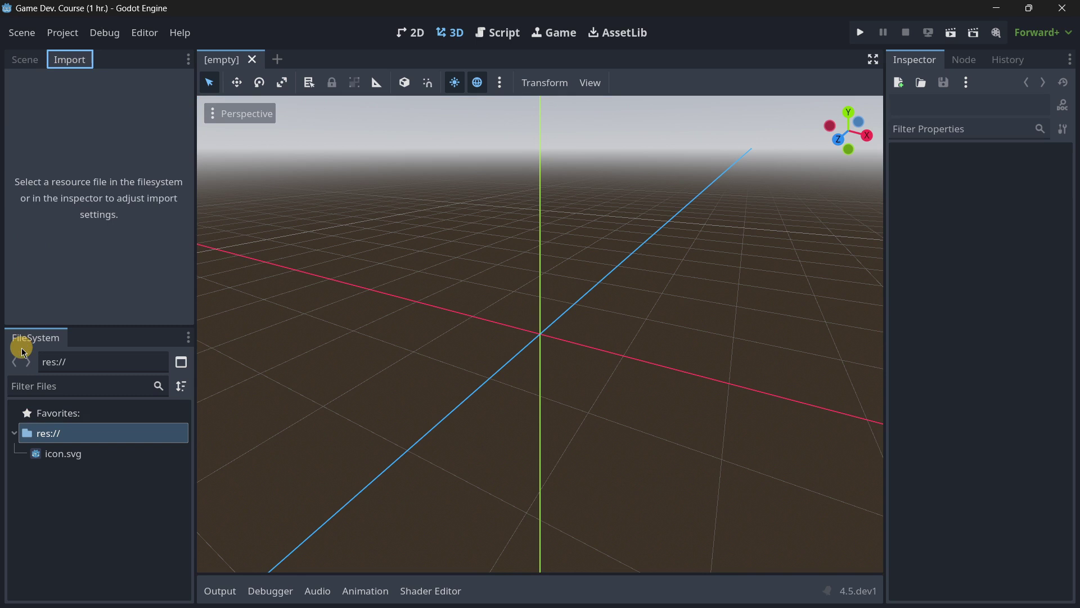
{"action": "left_click", "coordinate": [20, 60]}
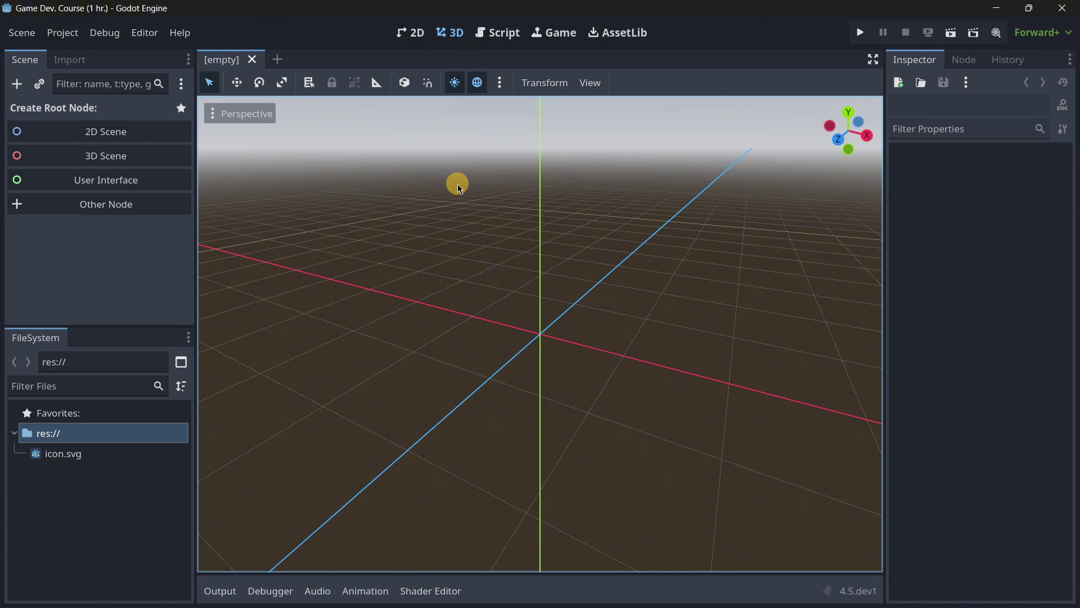
Step: Review the Pixel Platformer page on kenney.nl, previewing its enlarged tilesheet and details
{"action": "key", "text": "alt+Tab"}
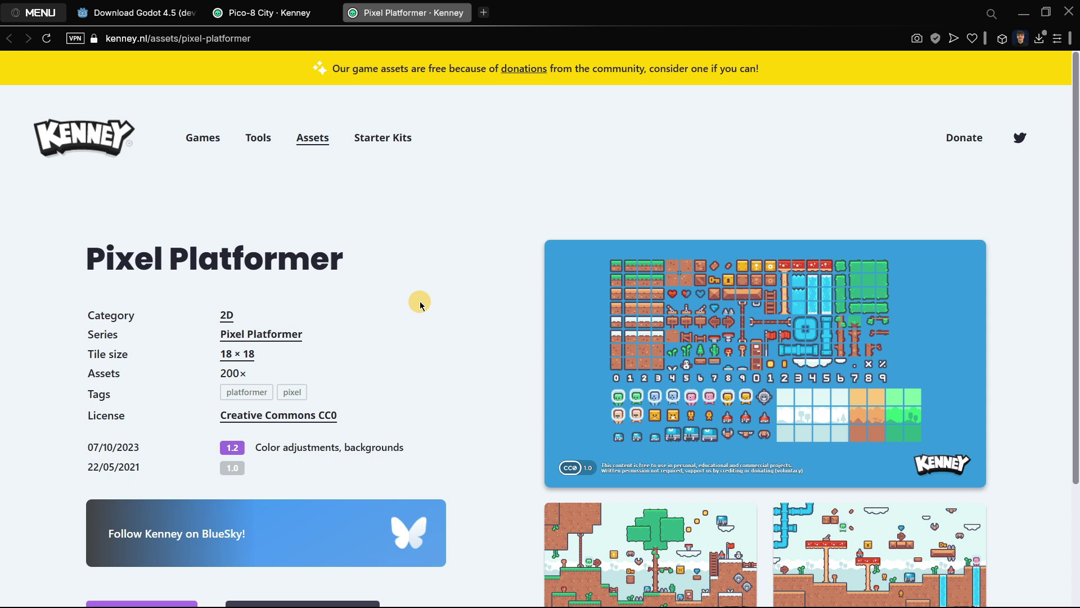
{"action": "scroll", "coordinate": [419, 301], "scroll_direction": "down", "scroll_amount": 1}
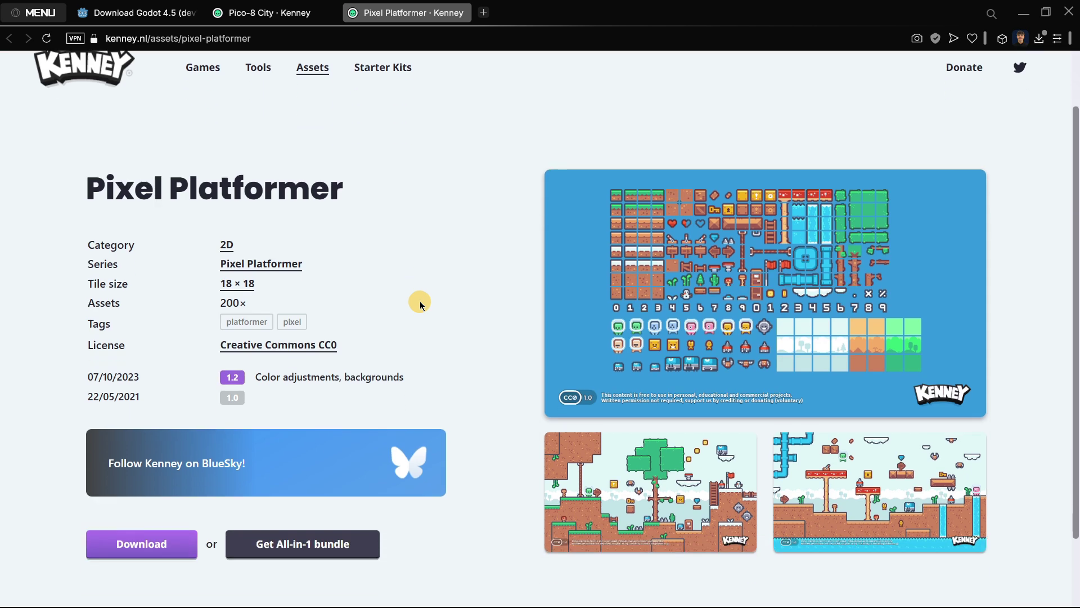
{"action": "left_click", "coordinate": [626, 340]}
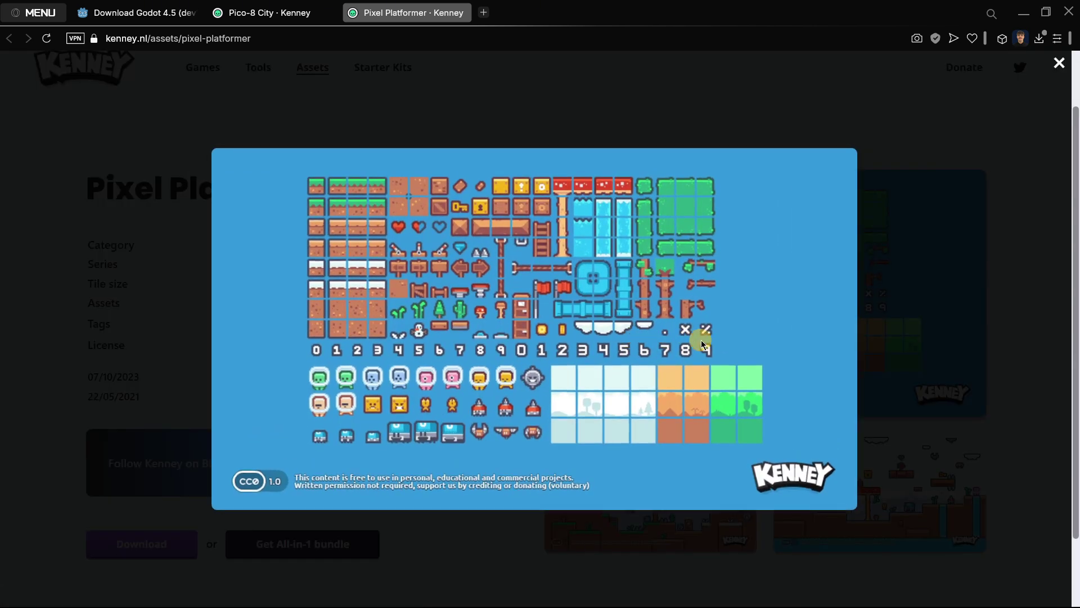
{"action": "left_click", "coordinate": [906, 352]}
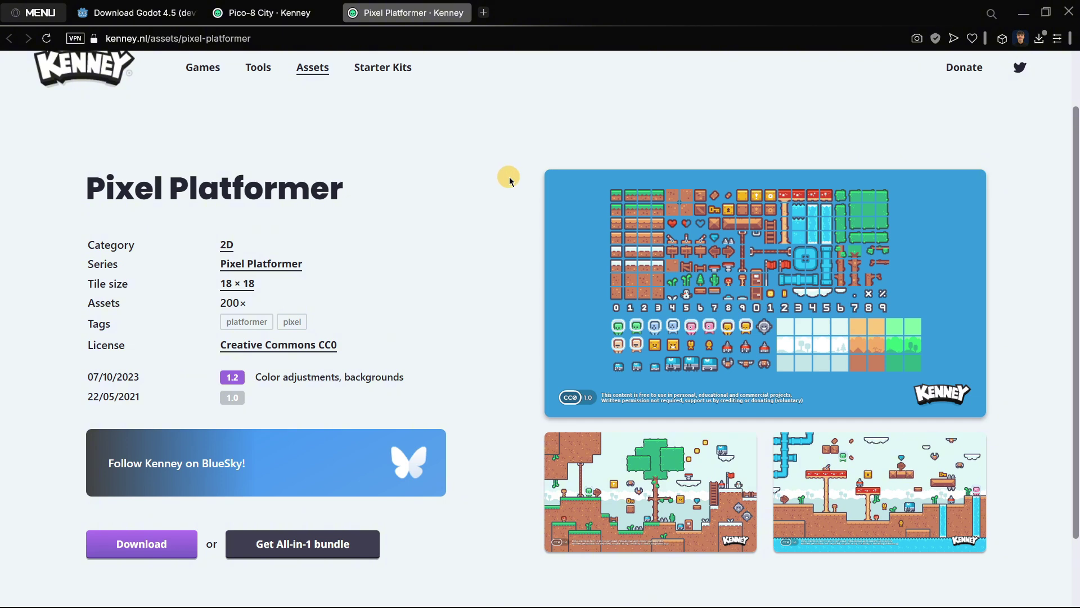
{"action": "scroll", "coordinate": [509, 177], "scroll_direction": "up", "scroll_amount": 2}
{"action": "scroll", "coordinate": [509, 180], "scroll_direction": "down", "scroll_amount": 3}
{"action": "scroll", "coordinate": [508, 188], "scroll_direction": "up", "scroll_amount": 2}
{"action": "scroll", "coordinate": [509, 187], "scroll_direction": "down", "scroll_amount": 2}
{"action": "scroll", "coordinate": [509, 188], "scroll_direction": "up", "scroll_amount": 1}
{"action": "scroll", "coordinate": [509, 188], "scroll_direction": "down", "scroll_amount": 1}
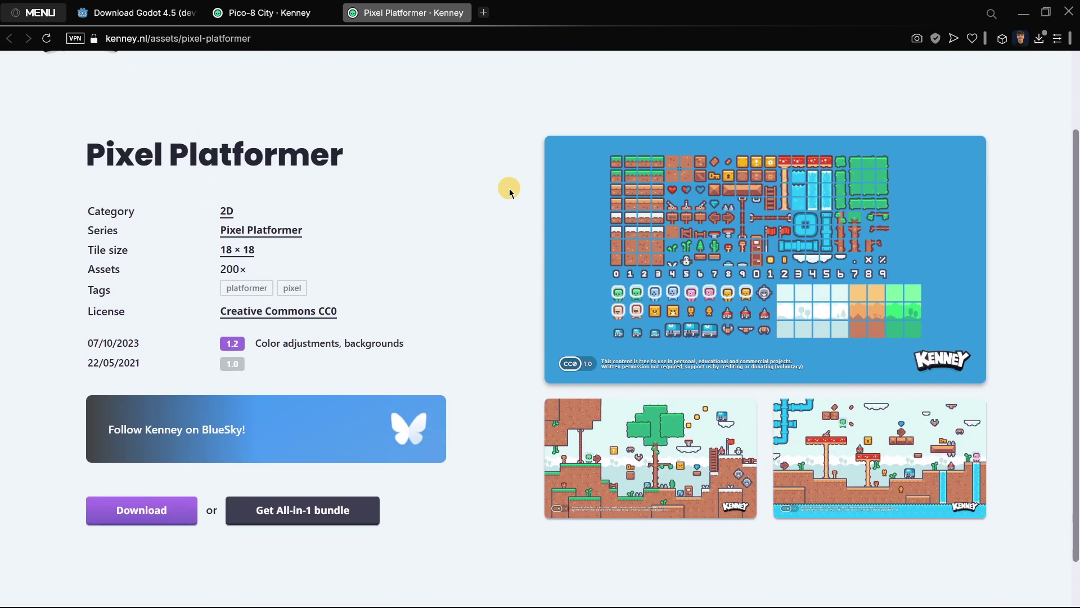
{"action": "scroll", "coordinate": [508, 188], "scroll_direction": "up", "scroll_amount": 1}
{"action": "scroll", "coordinate": [493, 191], "scroll_direction": "down", "scroll_amount": 1}
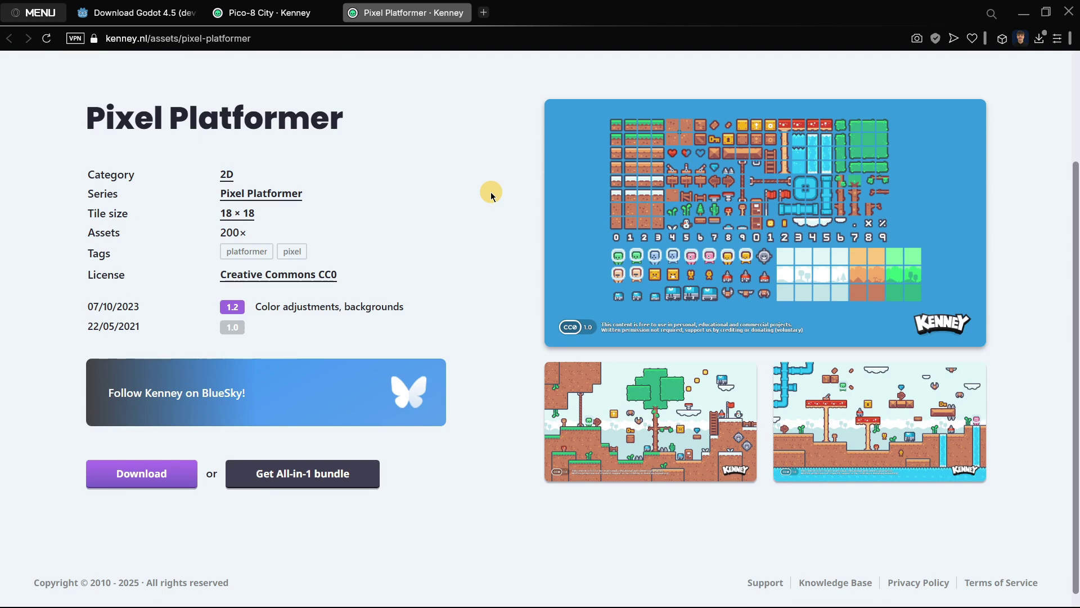
{"action": "scroll", "coordinate": [491, 195], "scroll_direction": "up", "scroll_amount": 1}
{"action": "scroll", "coordinate": [491, 195], "scroll_direction": "down", "scroll_amount": 1}
{"action": "scroll", "coordinate": [491, 195], "scroll_direction": "up", "scroll_amount": 1}
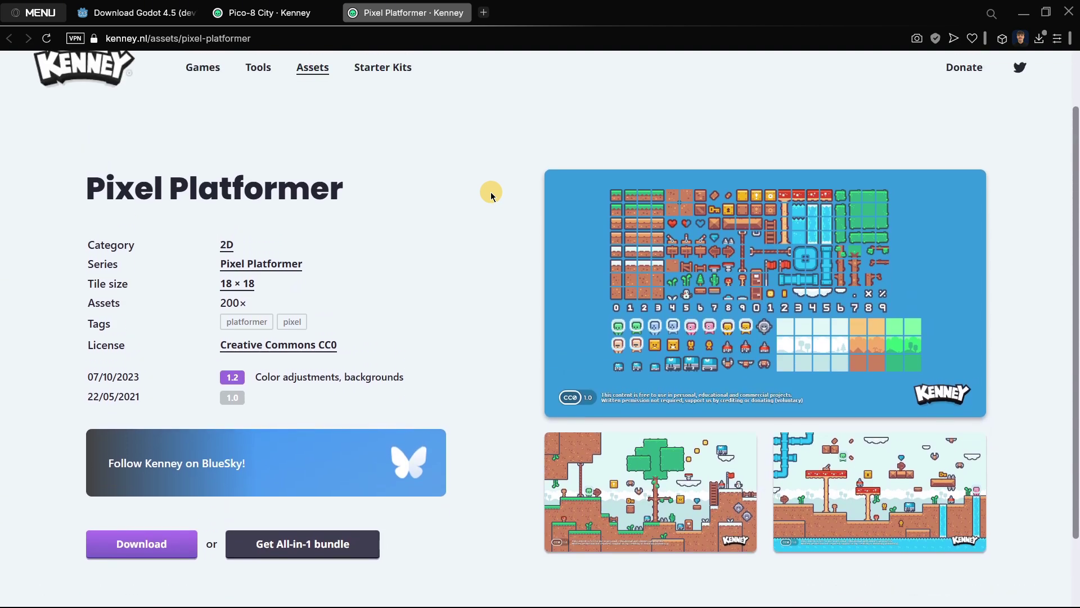
{"action": "scroll", "coordinate": [491, 195], "scroll_direction": "up", "scroll_amount": 1}
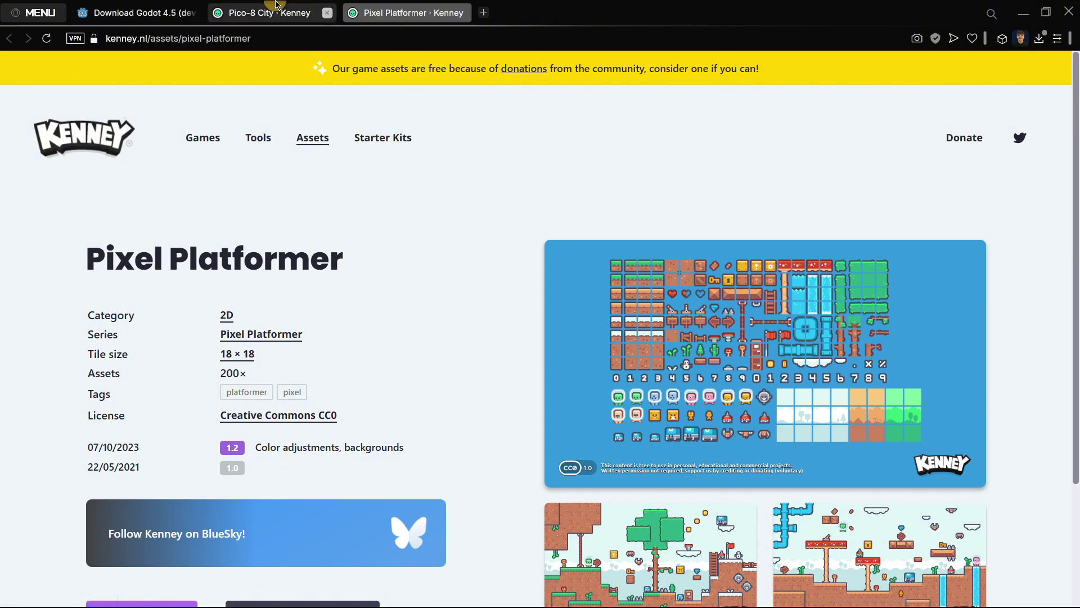
{"action": "scroll", "coordinate": [636, 467], "scroll_direction": "down", "scroll_amount": 1}
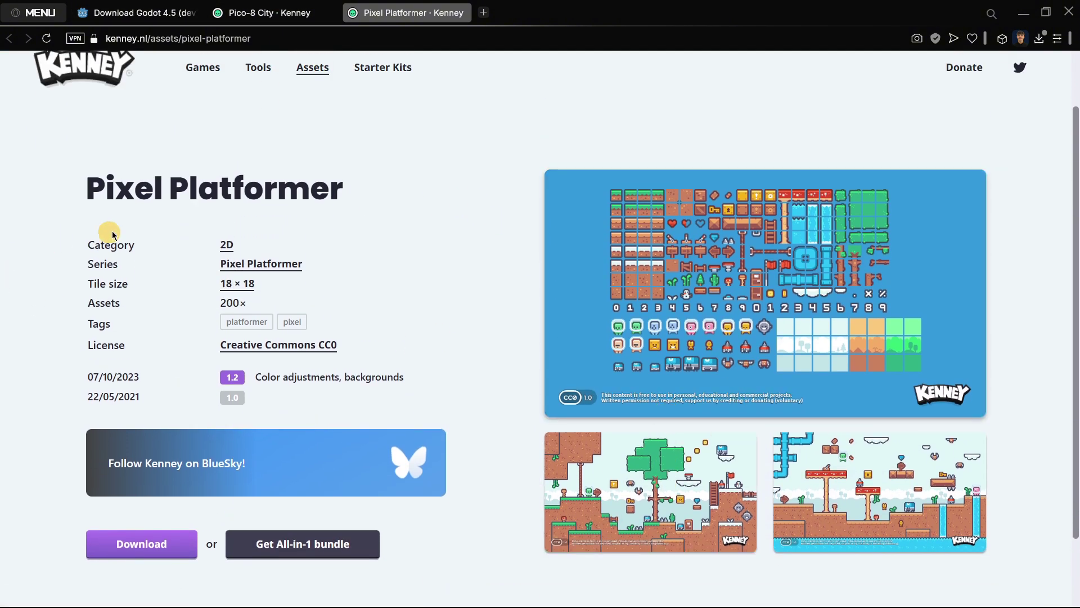
Step: Download kenney_pico-8-city.zip from the Pico-8 City page, skipping the donation
{"action": "left_click", "coordinate": [244, 7]}
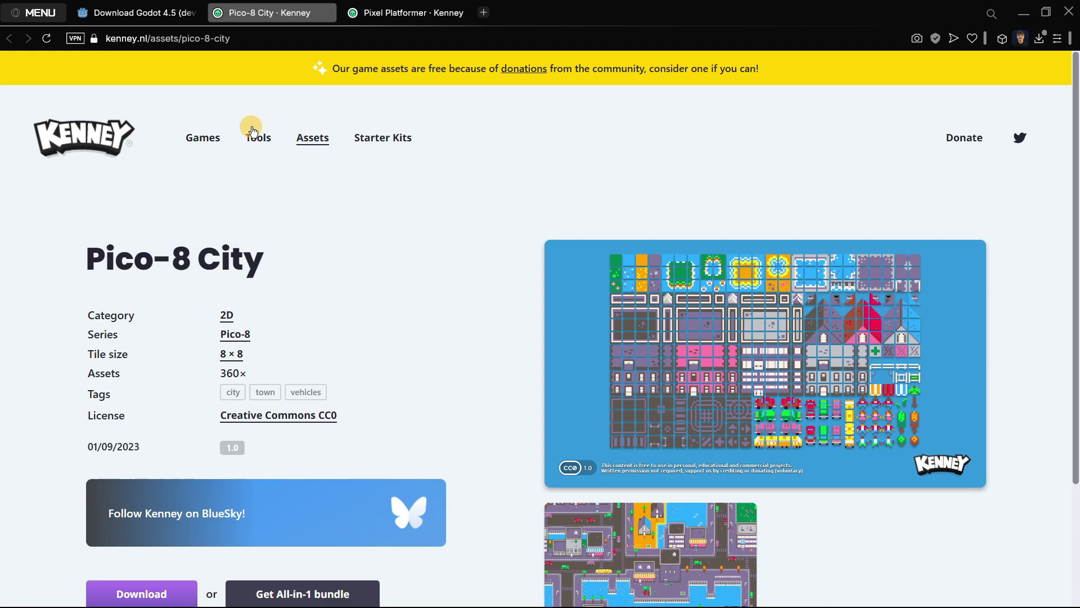
{"action": "scroll", "coordinate": [287, 216], "scroll_direction": "down", "scroll_amount": 2}
{"action": "scroll", "coordinate": [149, 320], "scroll_direction": "up", "scroll_amount": 2}
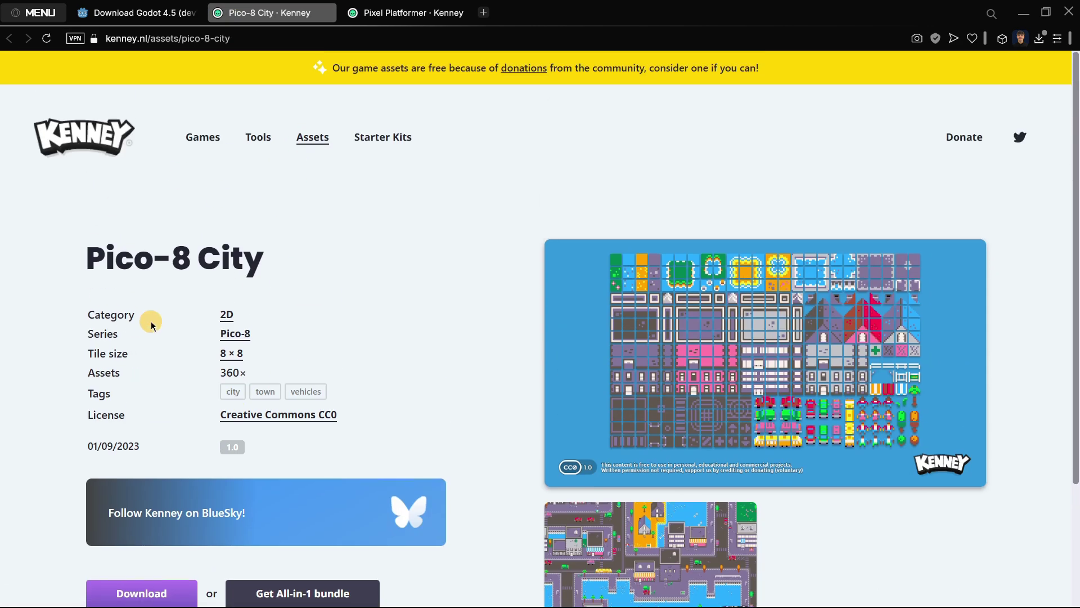
{"action": "scroll", "coordinate": [205, 270], "scroll_direction": "down", "scroll_amount": 2}
{"action": "scroll", "coordinate": [245, 248], "scroll_direction": "up", "scroll_amount": 2}
{"action": "left_click_drag", "start_coordinate": [261, 249], "coordinate": [89, 254]}
{"action": "left_click", "coordinate": [109, 249]}
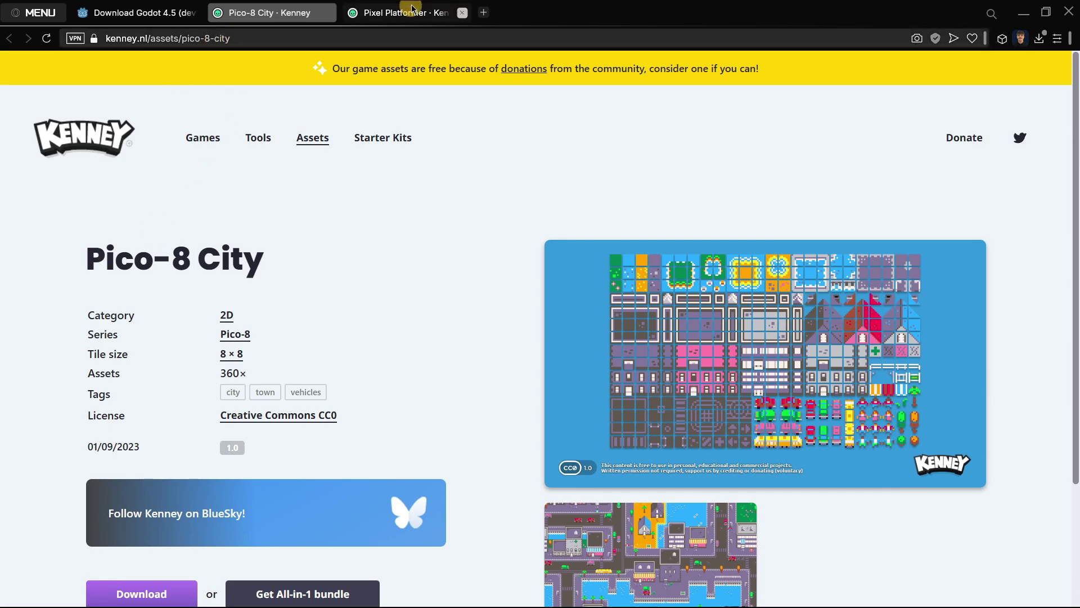
{"action": "scroll", "coordinate": [151, 394], "scroll_direction": "down", "scroll_amount": 2}
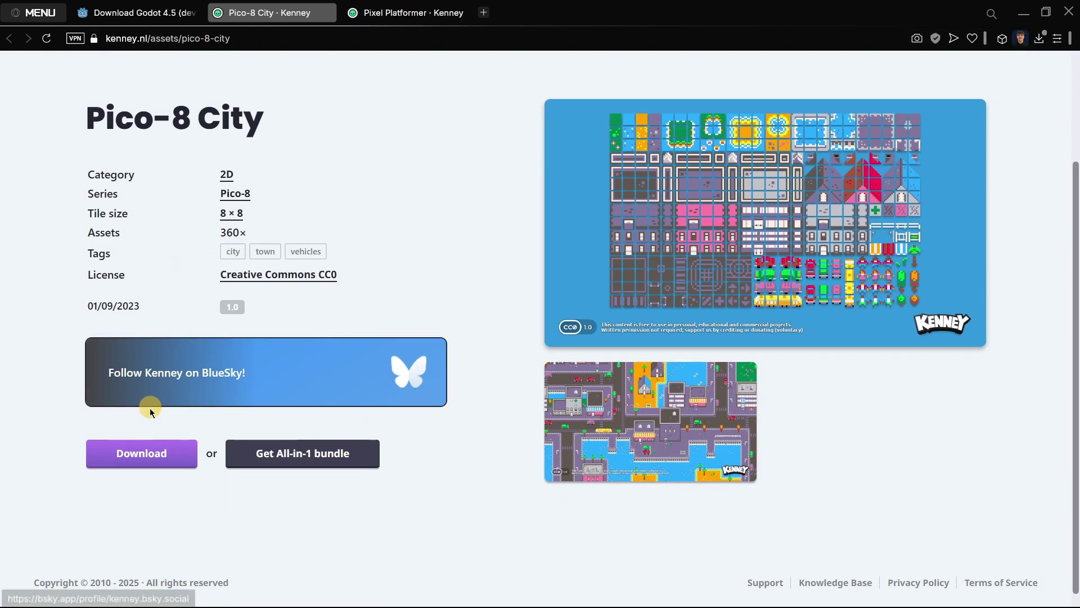
{"action": "left_click", "coordinate": [141, 460]}
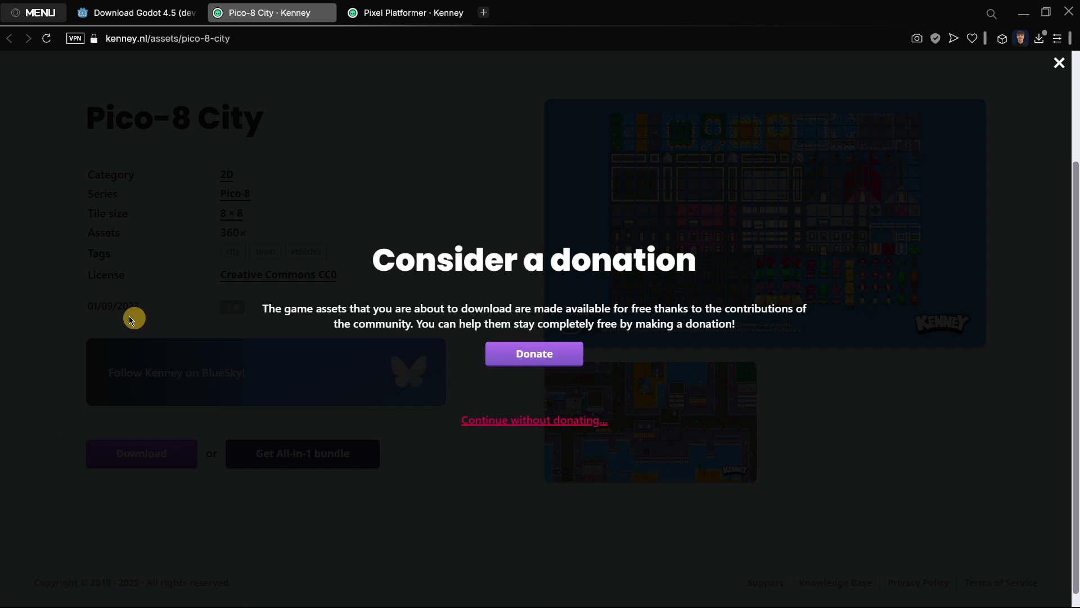
{"action": "left_click", "coordinate": [538, 427]}
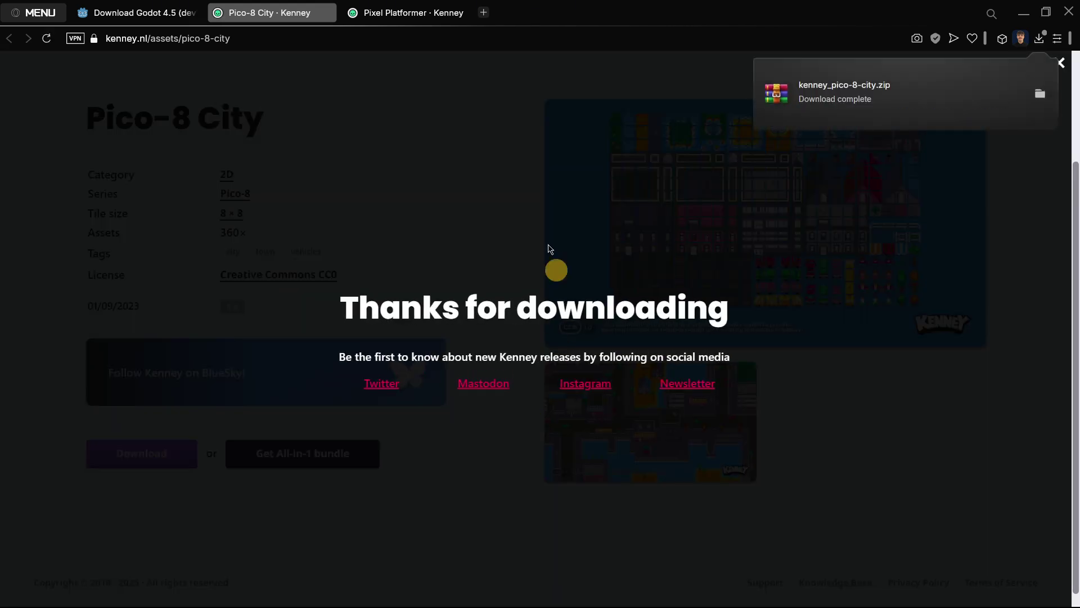
Step: Download kenney_pixel-platformer.zip from the Pixel Platformer page, skipping the donation
{"action": "left_click", "coordinate": [413, 12]}
{"action": "left_click", "coordinate": [171, 531]}
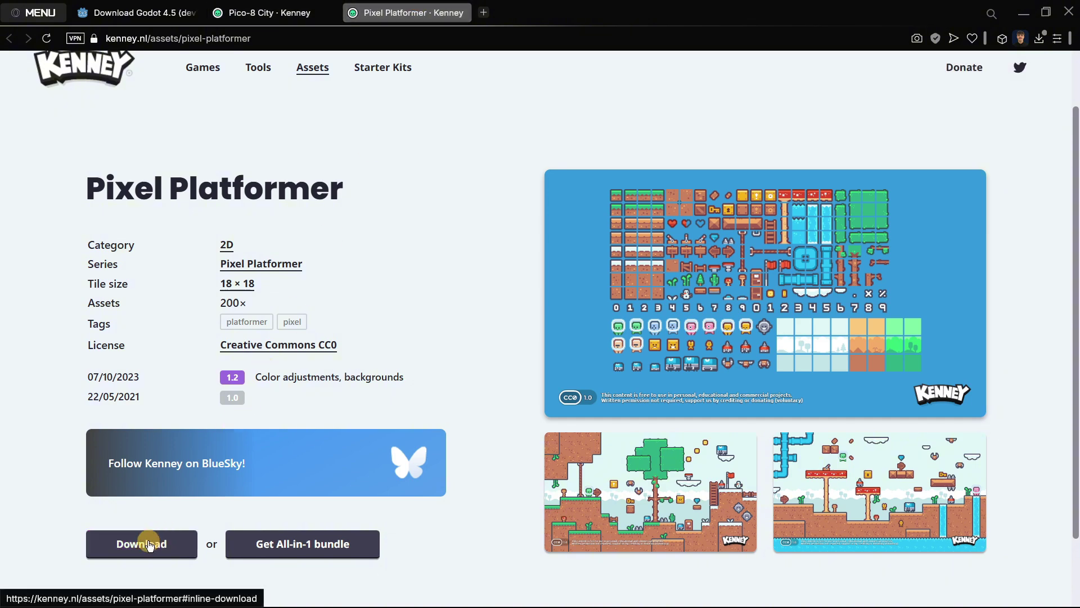
{"action": "left_click", "coordinate": [497, 426]}
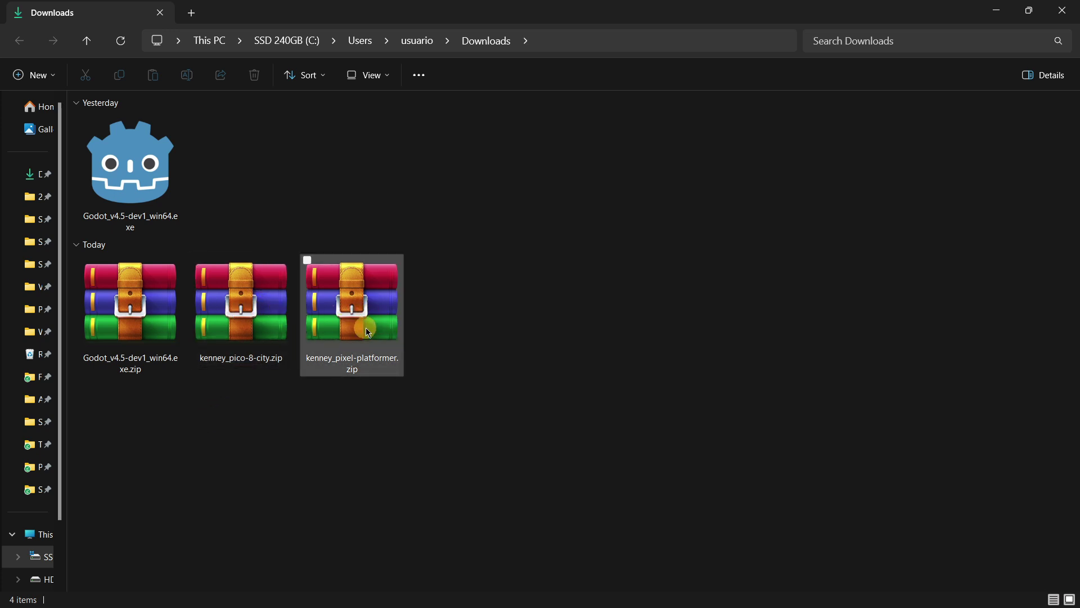
Step: Delete the Godot zip from Downloads and open kenney_pico-8-city.zip in WinRAR
{"action": "left_click", "coordinate": [126, 344]}
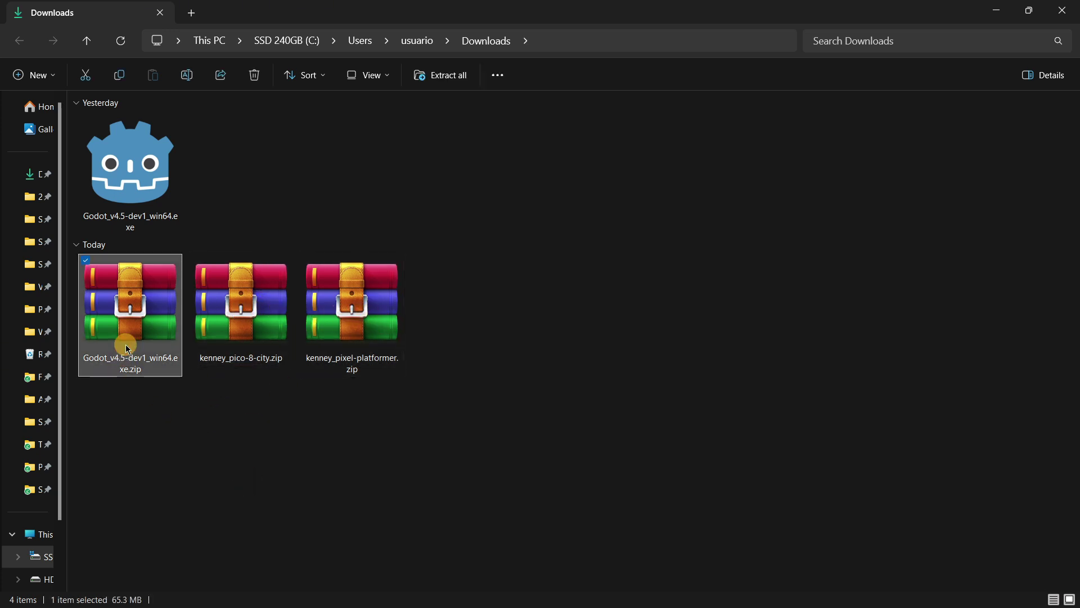
{"action": "key", "text": "Delete"}
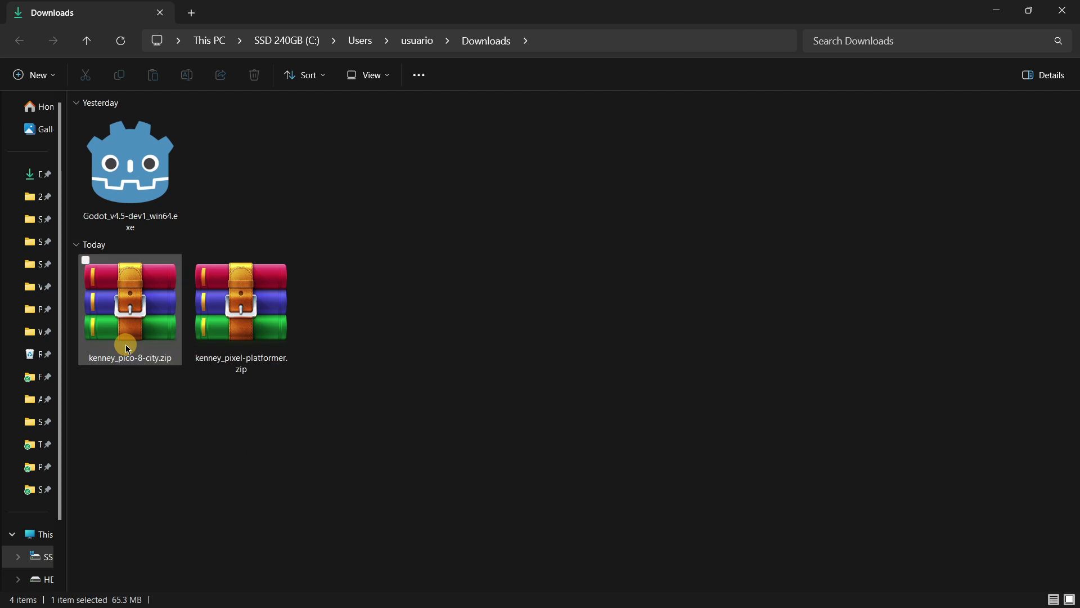
{"action": "double_click", "coordinate": [133, 317]}
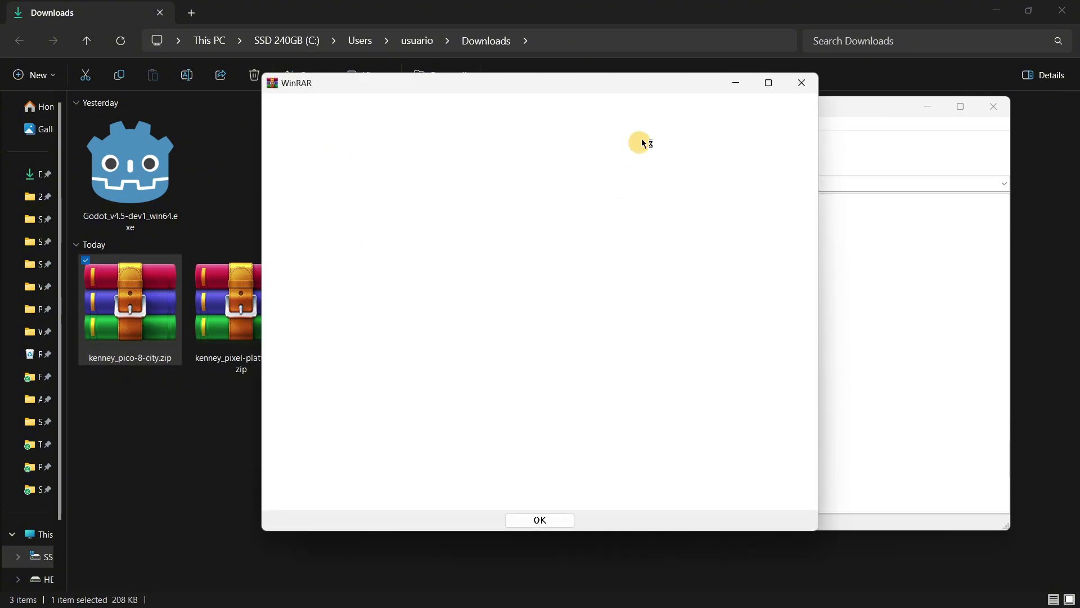
{"action": "left_click", "coordinate": [802, 83]}
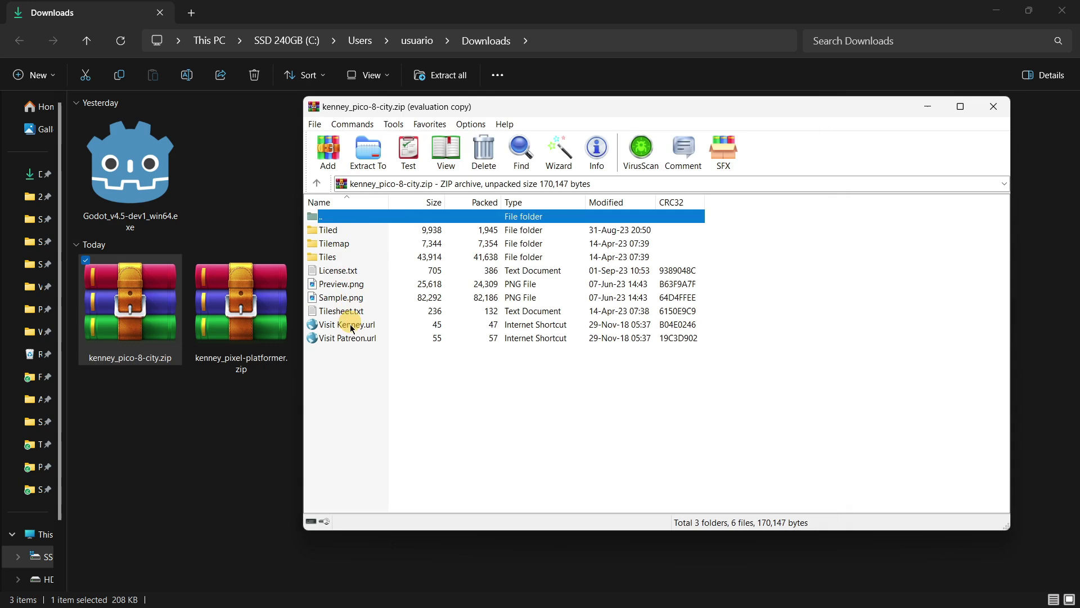
Step: Extract kenney_pico-8-city.zip into Downloads, then delete the nine loosely extracted items
{"action": "left_click", "coordinate": [991, 108]}
{"action": "right_click", "coordinate": [148, 309]}
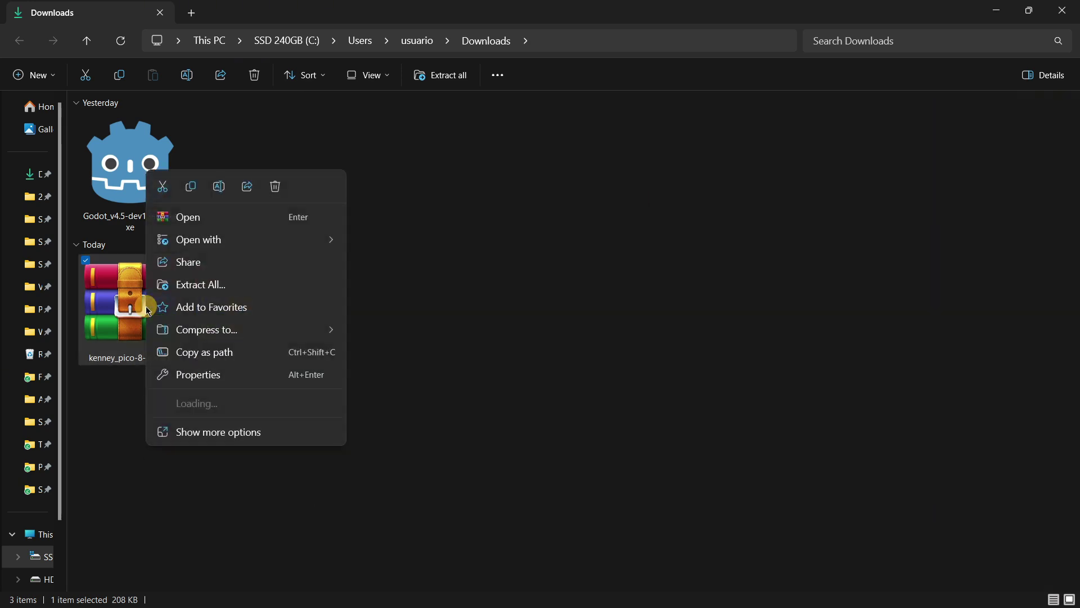
{"action": "mouse_move", "coordinate": [301, 405]}
{"action": "left_click", "coordinate": [373, 475]}
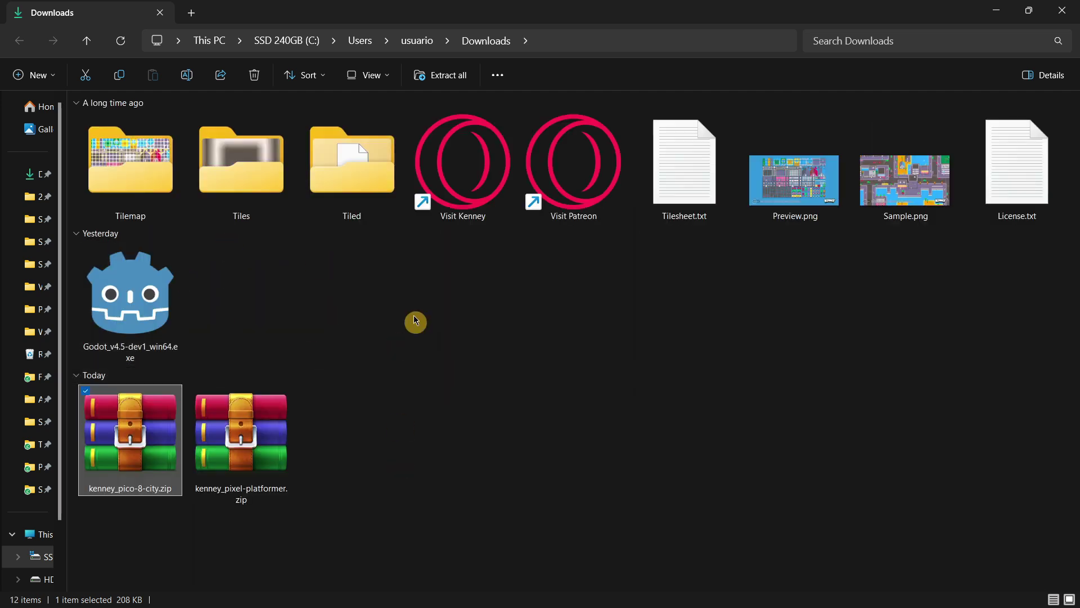
{"action": "left_click", "coordinate": [161, 181]}
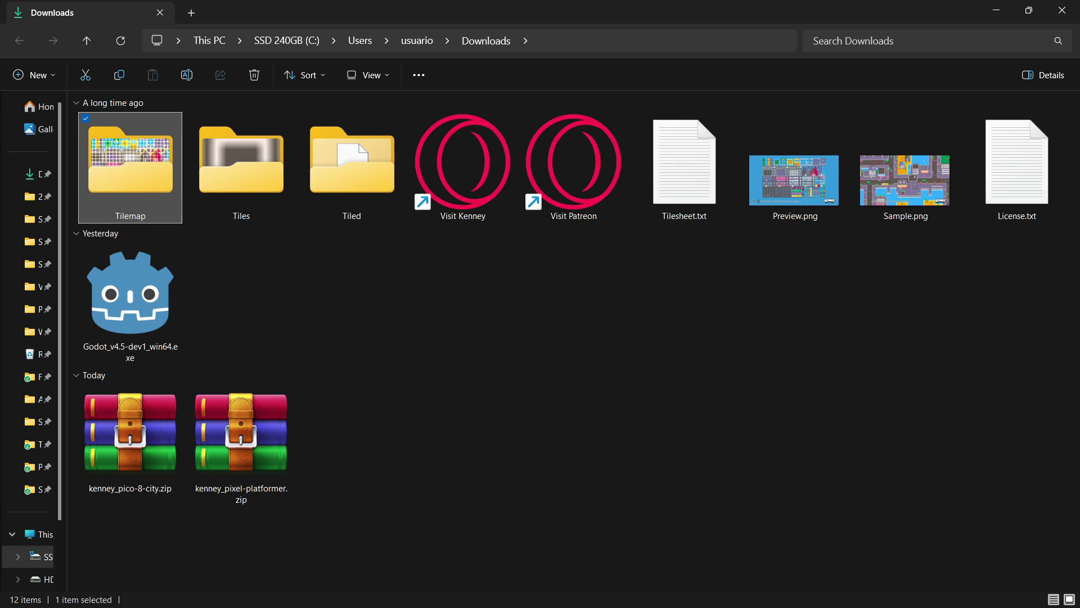
{"action": "left_click", "coordinate": [1018, 193], "text": "shift"}
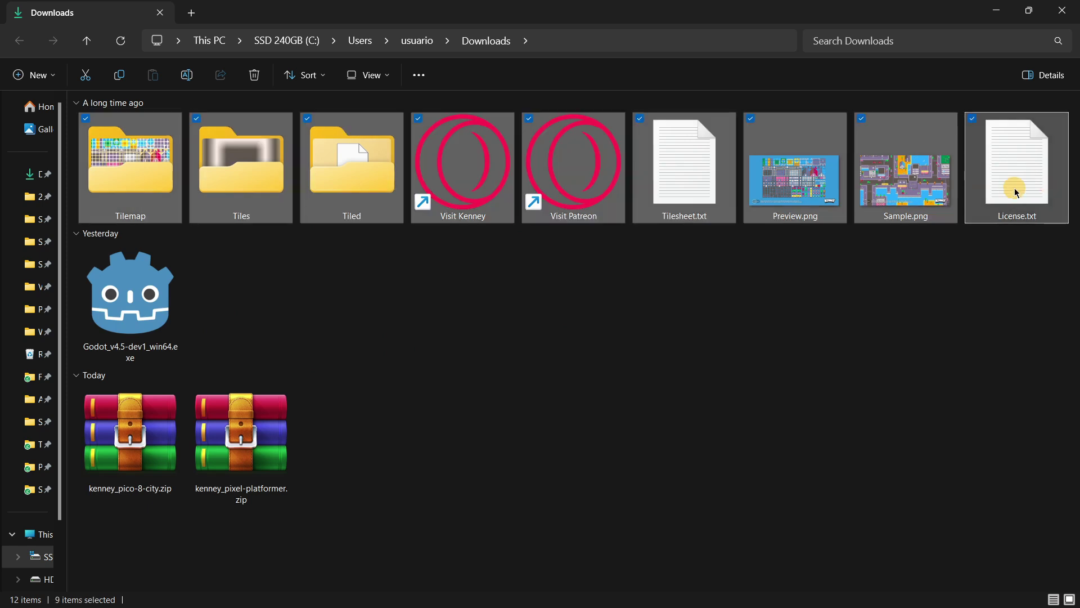
{"action": "key", "text": "Delete"}
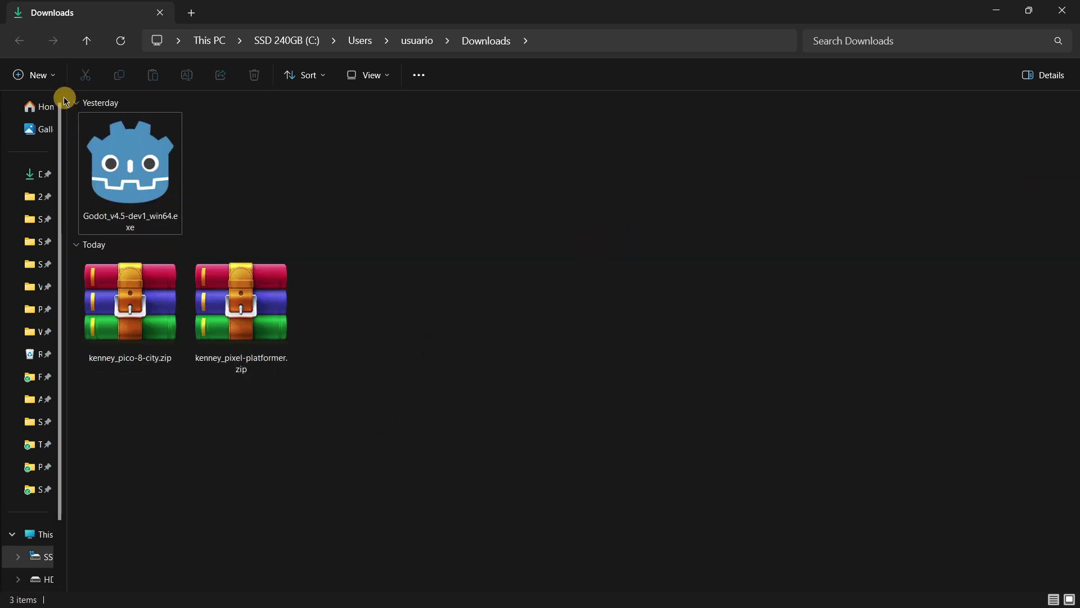
Step: Create a new folder named 'Pico 8' in Downloads
{"action": "left_click", "coordinate": [44, 75]}
{"action": "left_click", "coordinate": [56, 104]}
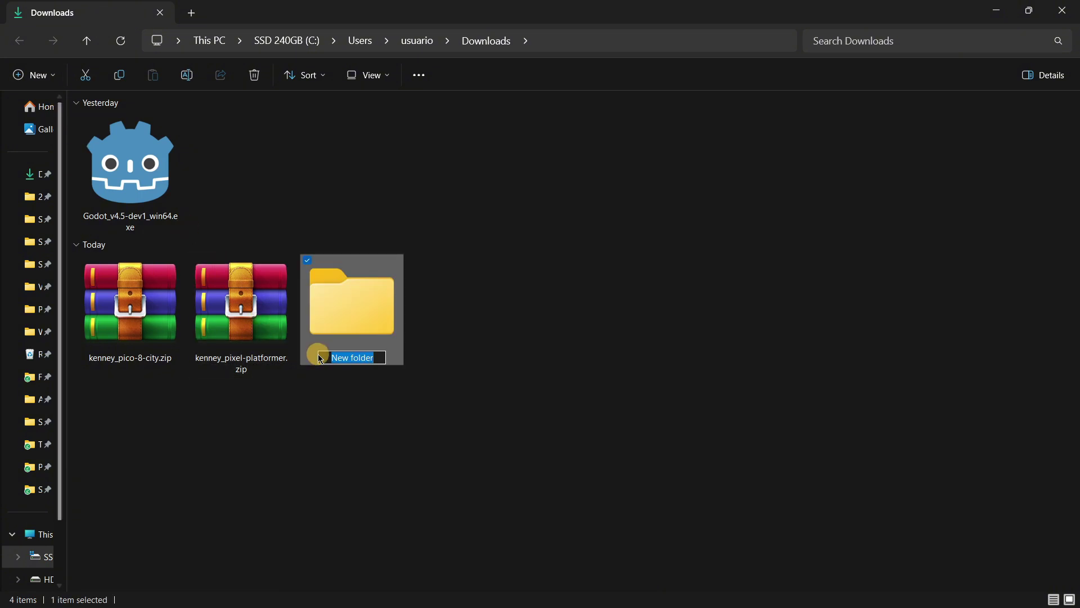
{"action": "type", "text": "Pico 8"}
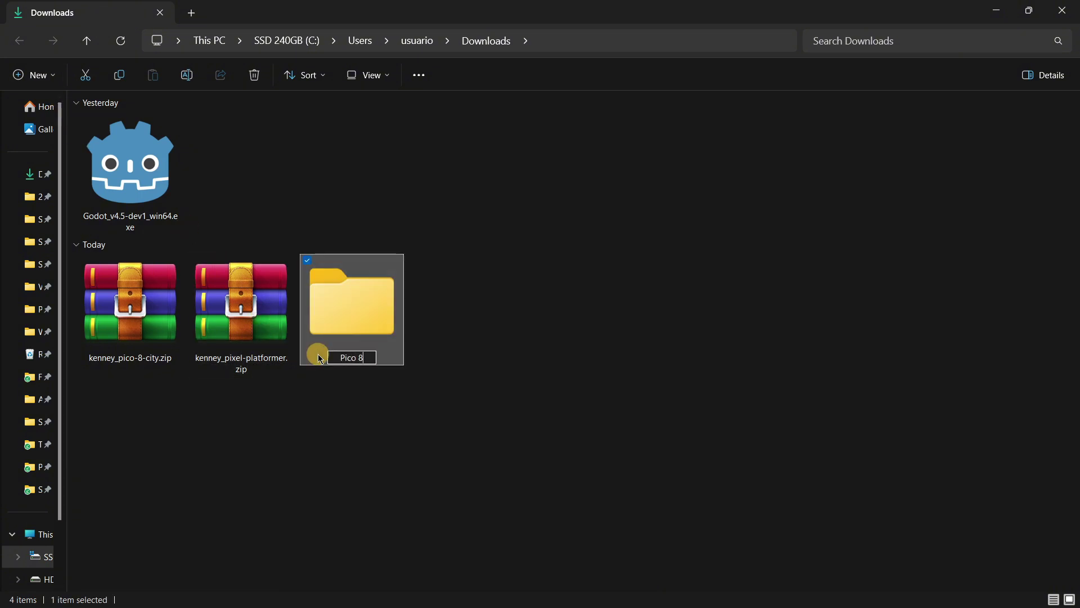
{"action": "key", "text": "Return"}
{"action": "left_click", "coordinate": [356, 420]}
Step: Create a 'Pixel Platformer' folder and move each Kenney zip into its matching folder
{"action": "left_click", "coordinate": [51, 77]}
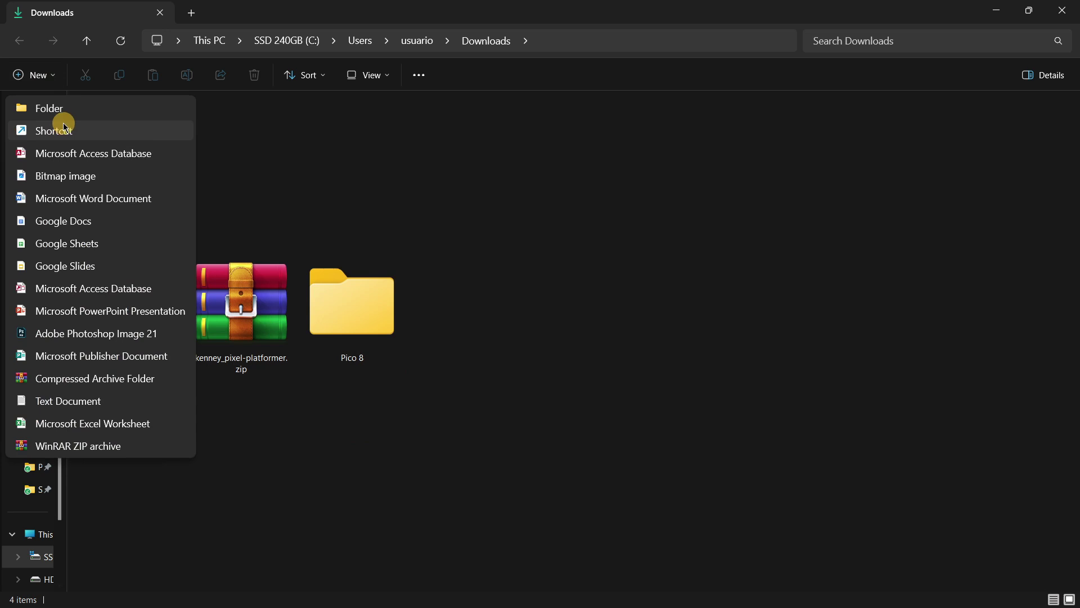
{"action": "left_click", "coordinate": [55, 118]}
{"action": "type", "text": "Pixel Platformer"}
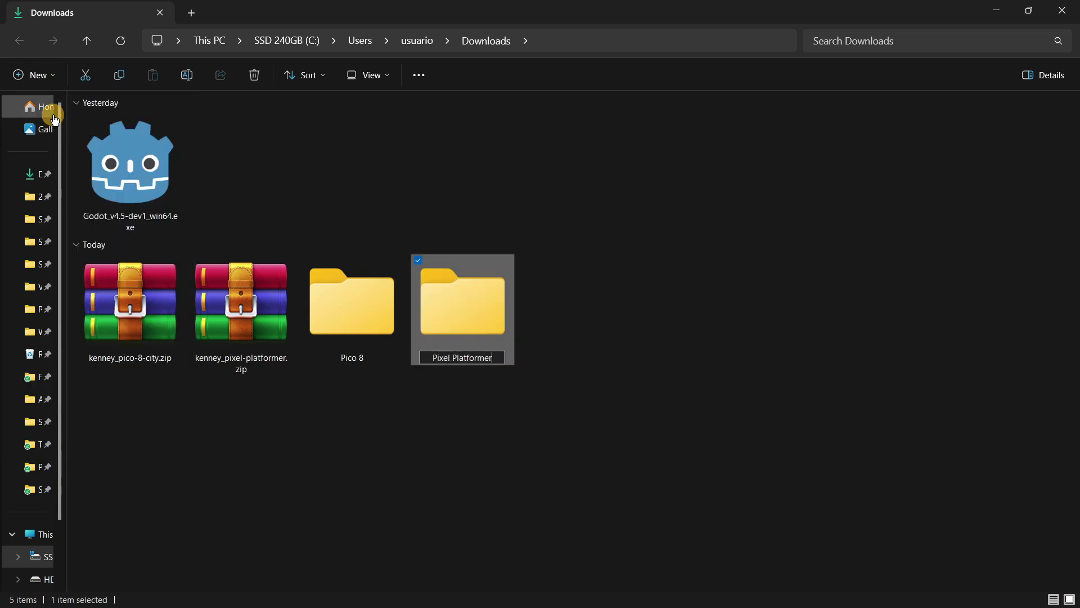
{"action": "key", "text": "Return"}
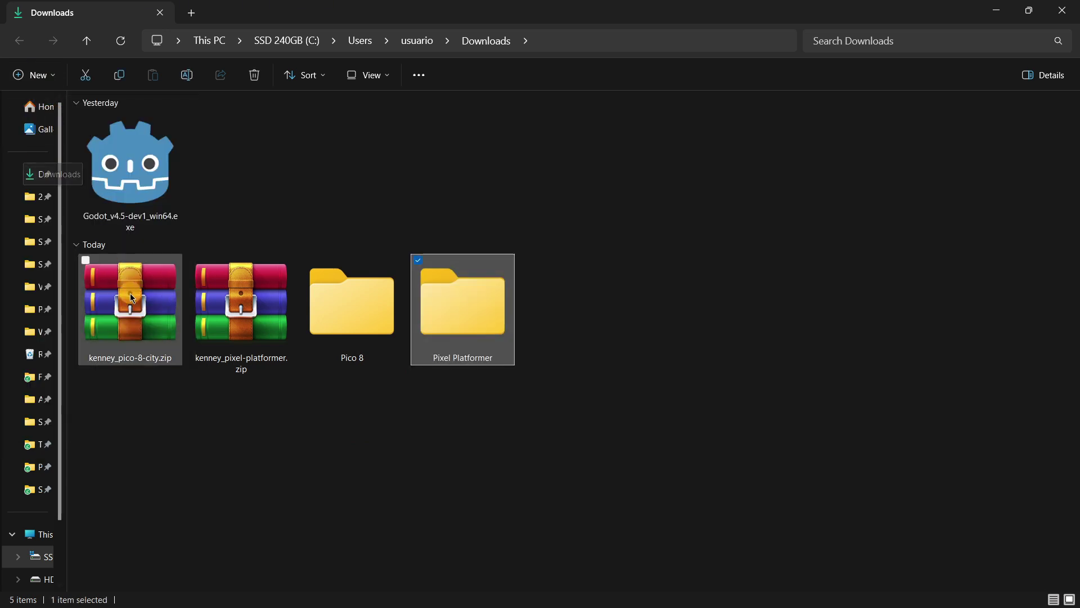
{"action": "left_click_drag", "start_coordinate": [118, 299], "coordinate": [348, 342]}
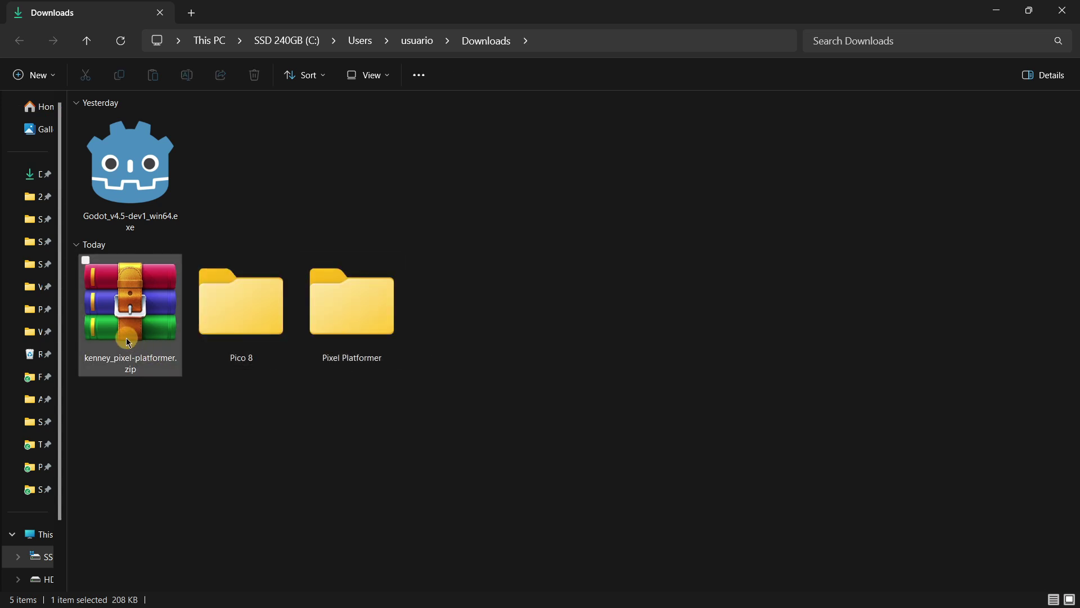
{"action": "left_click_drag", "start_coordinate": [126, 338], "coordinate": [350, 336]}
Step: Extract kenney_pico-8-city.zip inside the Pico 8 folder, delete the zip, and return to Downloads
{"action": "double_click", "coordinate": [143, 333]}
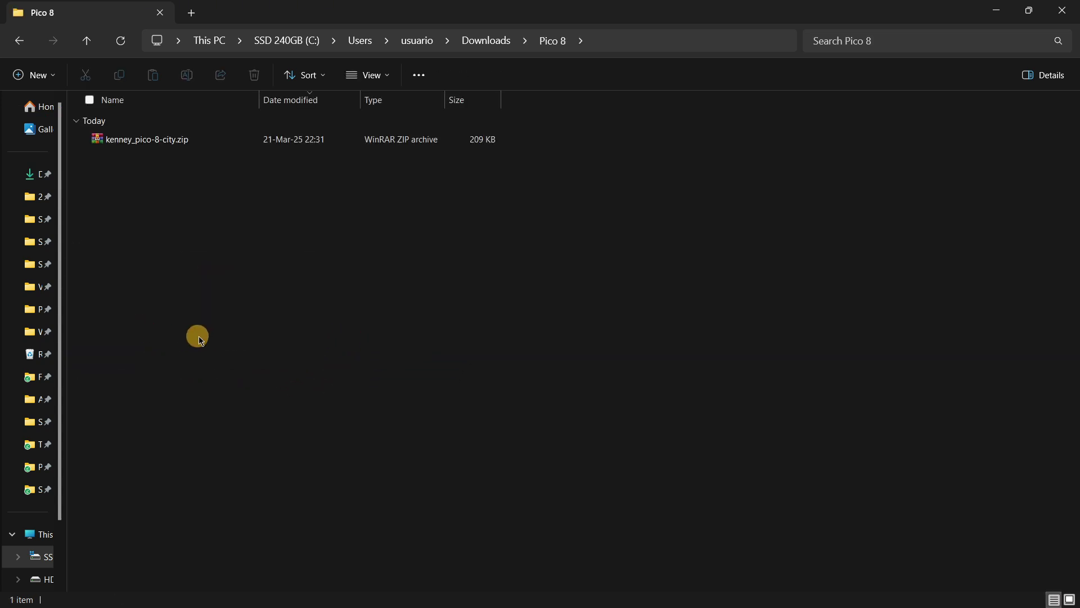
{"action": "left_click", "coordinate": [168, 140]}
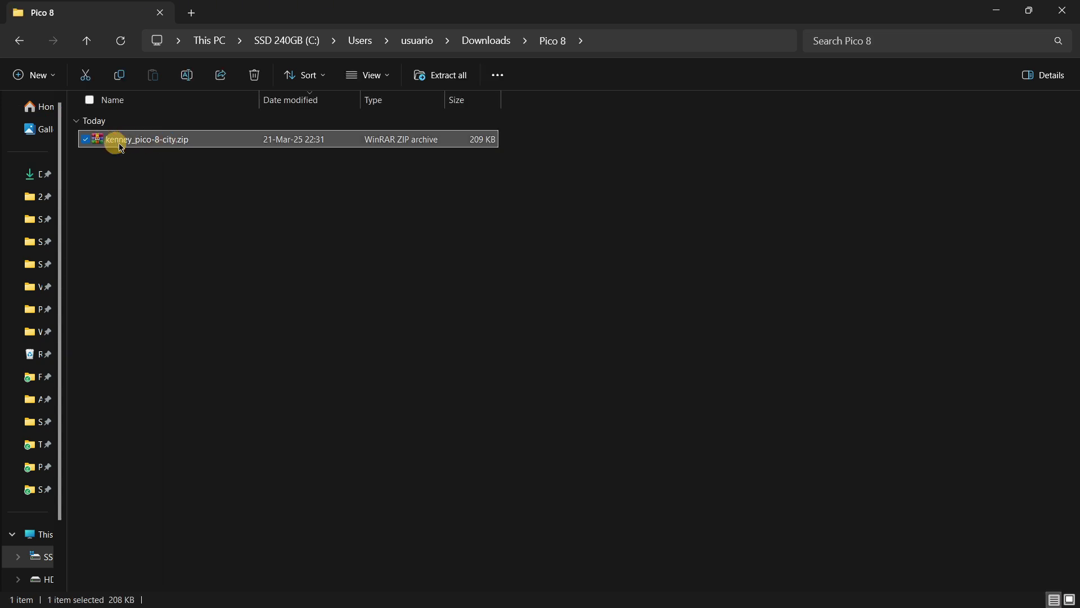
{"action": "right_click", "coordinate": [174, 141]}
{"action": "mouse_move", "coordinate": [192, 375]}
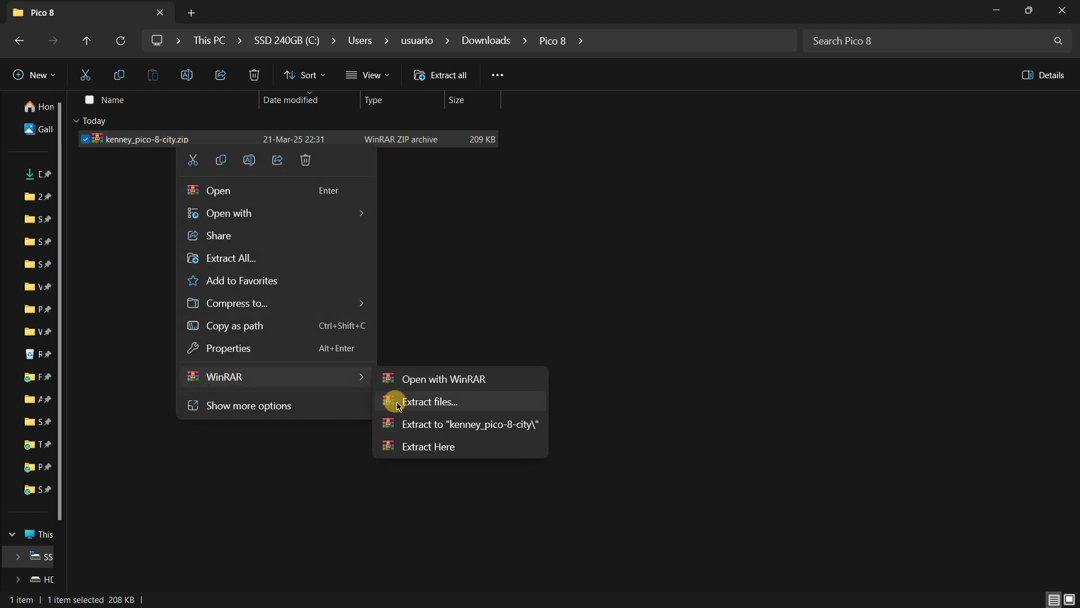
{"action": "left_click", "coordinate": [426, 447]}
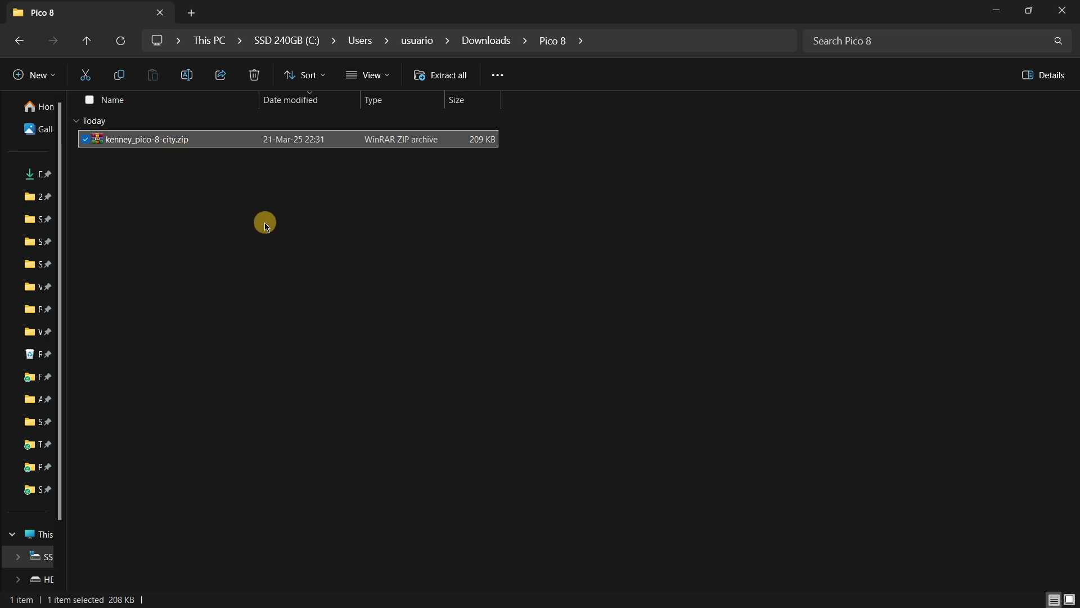
{"action": "left_click", "coordinate": [540, 140]}
{"action": "left_click", "coordinate": [444, 138]}
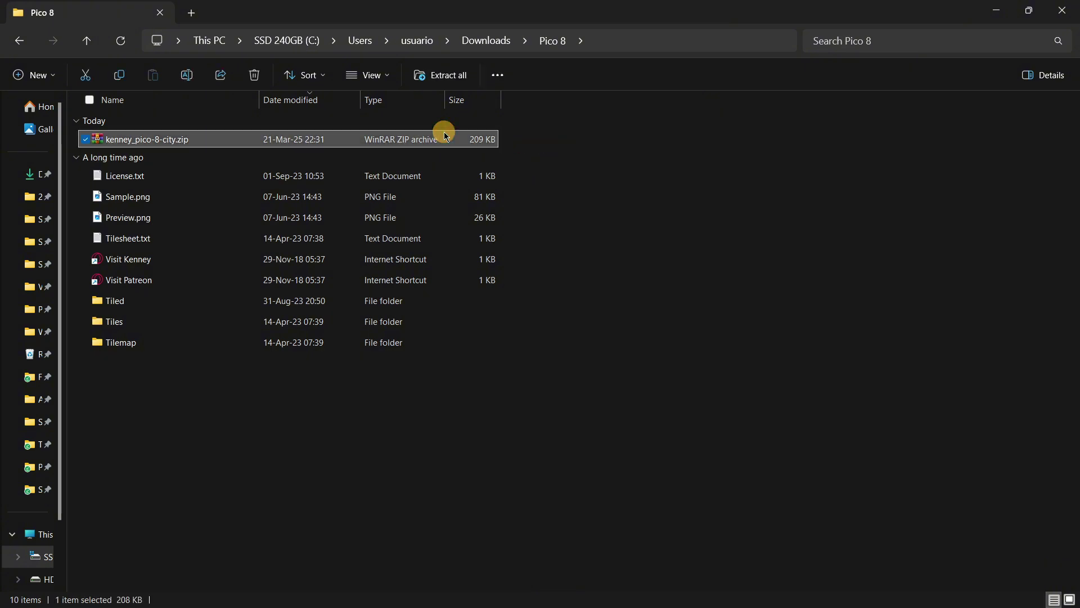
{"action": "key", "text": "Delete"}
{"action": "left_click", "coordinate": [90, 38]}
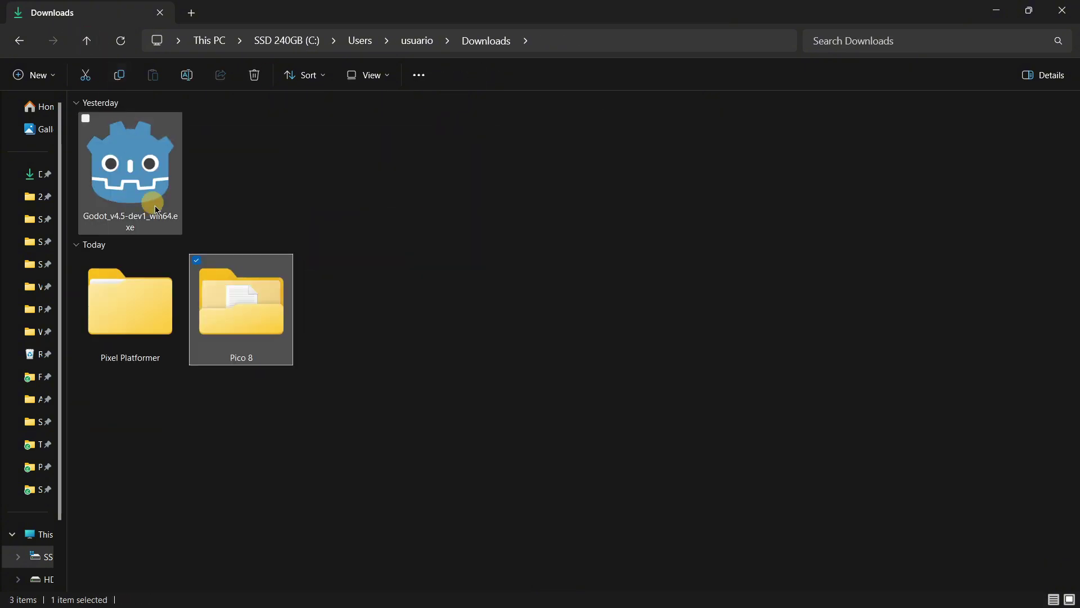
Step: Extract kenney_pixel-platformer.zip inside Pixel Platformer, delete the zip, and return to Downloads
{"action": "double_click", "coordinate": [150, 317]}
{"action": "right_click", "coordinate": [142, 141]}
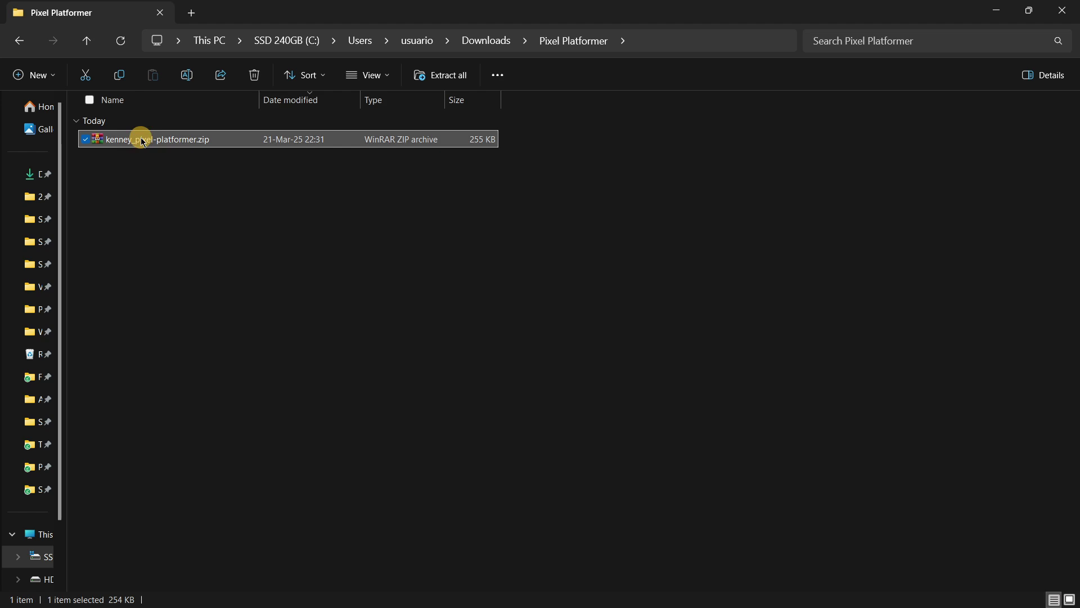
{"action": "mouse_move", "coordinate": [241, 371]}
{"action": "left_click", "coordinate": [392, 441]}
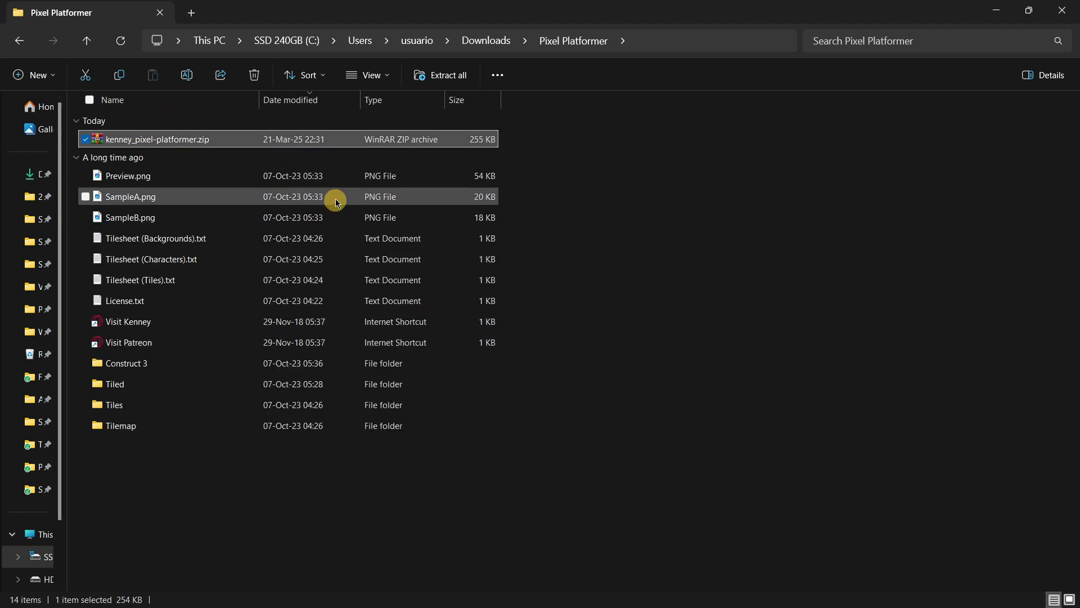
{"action": "key", "text": "Delete"}
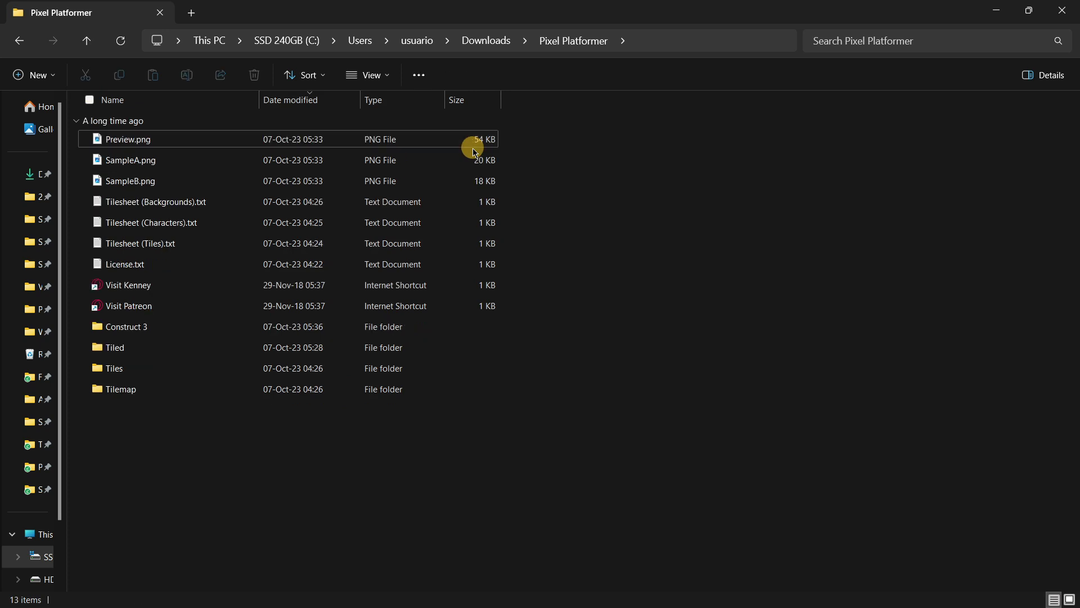
{"action": "left_click", "coordinate": [84, 41]}
{"action": "left_click", "coordinate": [355, 369]}
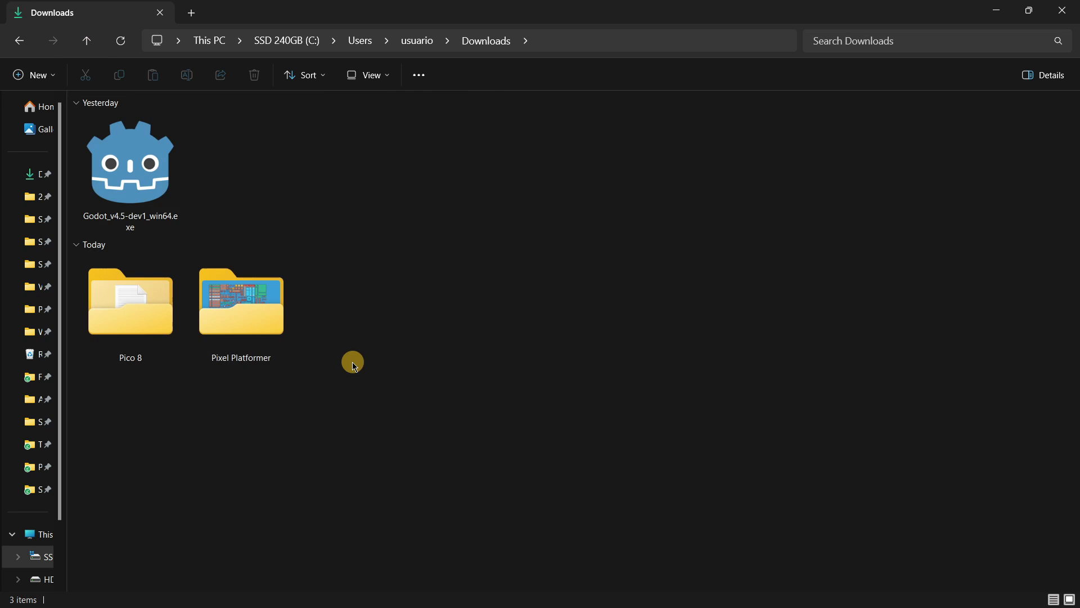
Step: Move the Pico 8 and Pixel Platformer folders into GameDev.Course(1Hr.), then switch to Godot
{"action": "left_click_drag", "start_coordinate": [389, 387], "coordinate": [127, 306]}
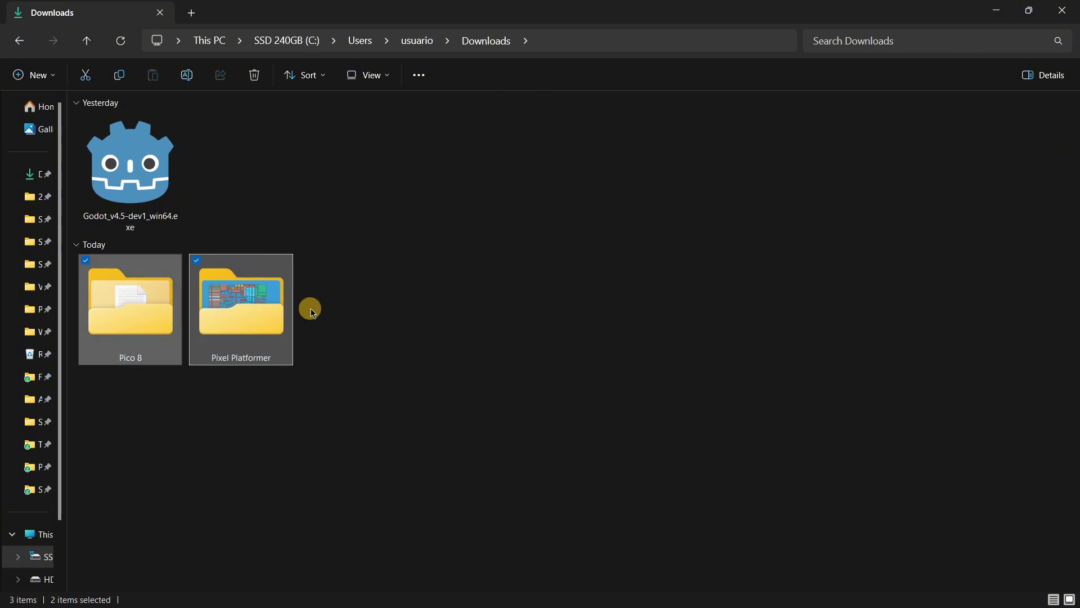
{"action": "left_click", "coordinate": [90, 79]}
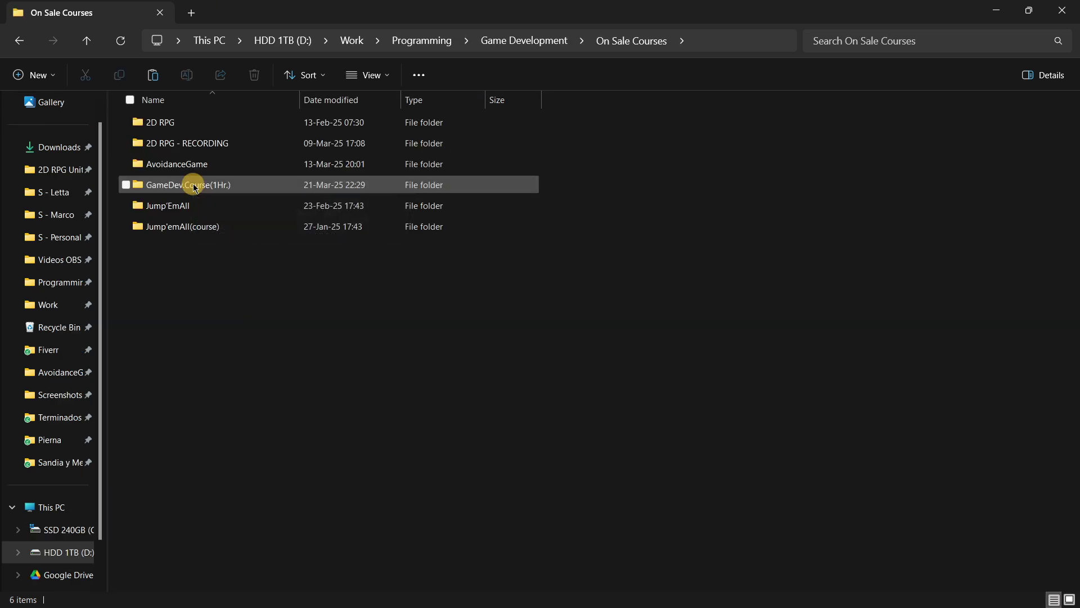
{"action": "double_click", "coordinate": [194, 185]}
{"action": "left_click", "coordinate": [258, 330]}
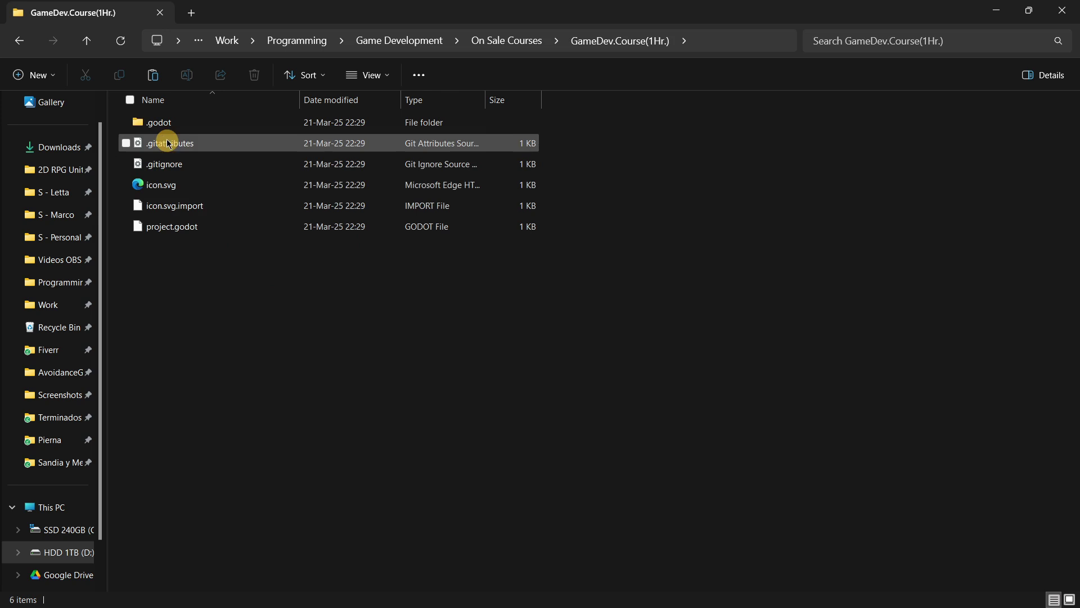
{"action": "left_click", "coordinate": [156, 77]}
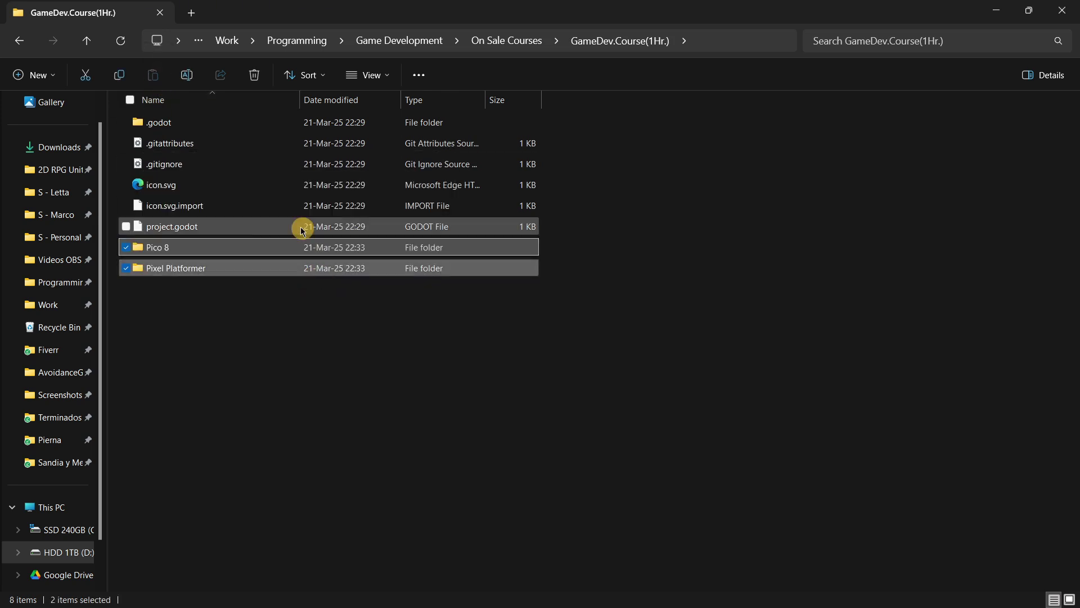
{"action": "key", "text": "alt+Tab"}
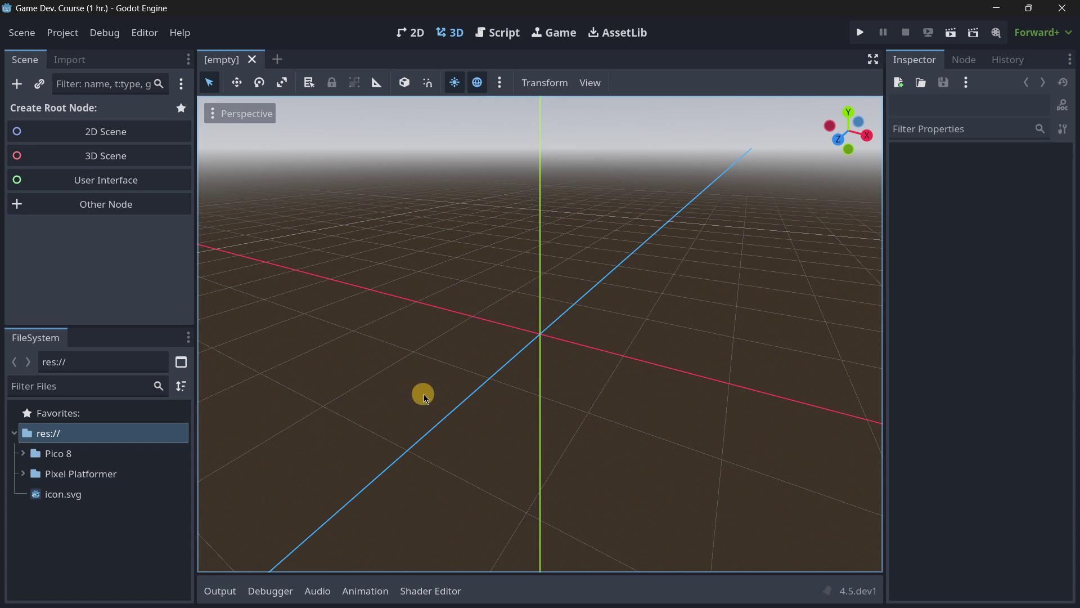
Step: Expand Pico 8 and Pixel Platformer in the FileSystem dock and browse their Tiled, Tiles, Tilemap folders
{"action": "left_click", "coordinate": [23, 452]}
{"action": "scroll", "coordinate": [52, 435], "scroll_direction": "up", "scroll_amount": 1}
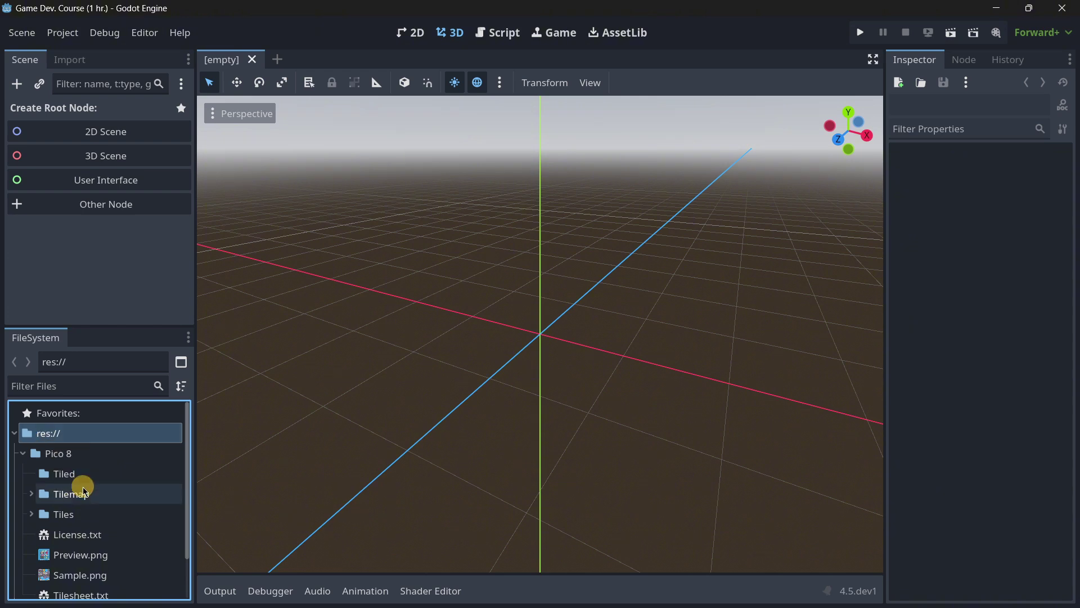
{"action": "scroll", "coordinate": [87, 489], "scroll_direction": "down", "scroll_amount": 3}
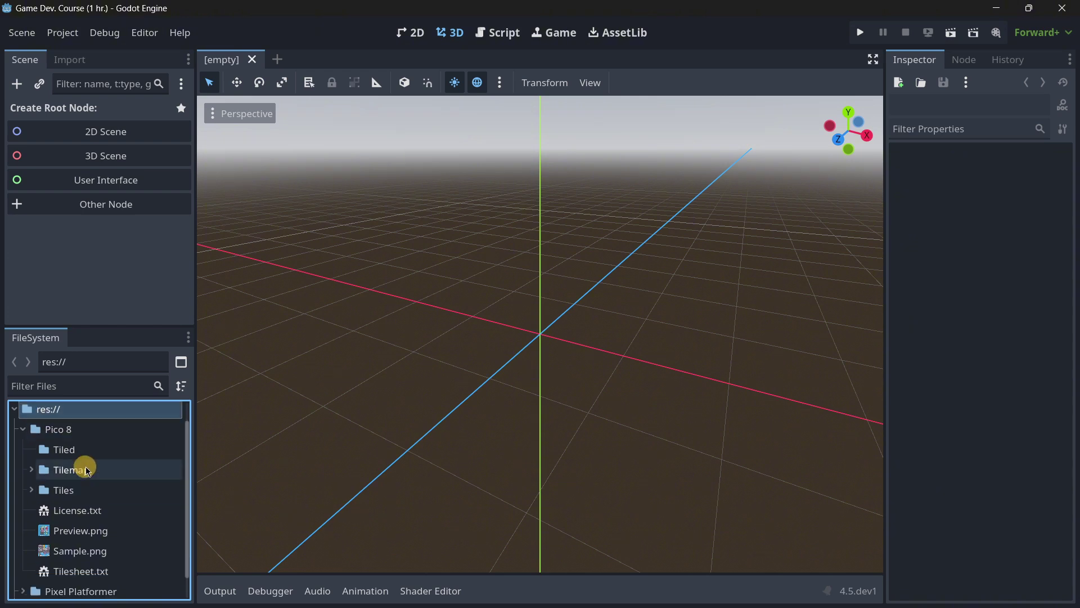
{"action": "left_click", "coordinate": [23, 566]}
{"action": "scroll", "coordinate": [77, 526], "scroll_direction": "down", "scroll_amount": 5}
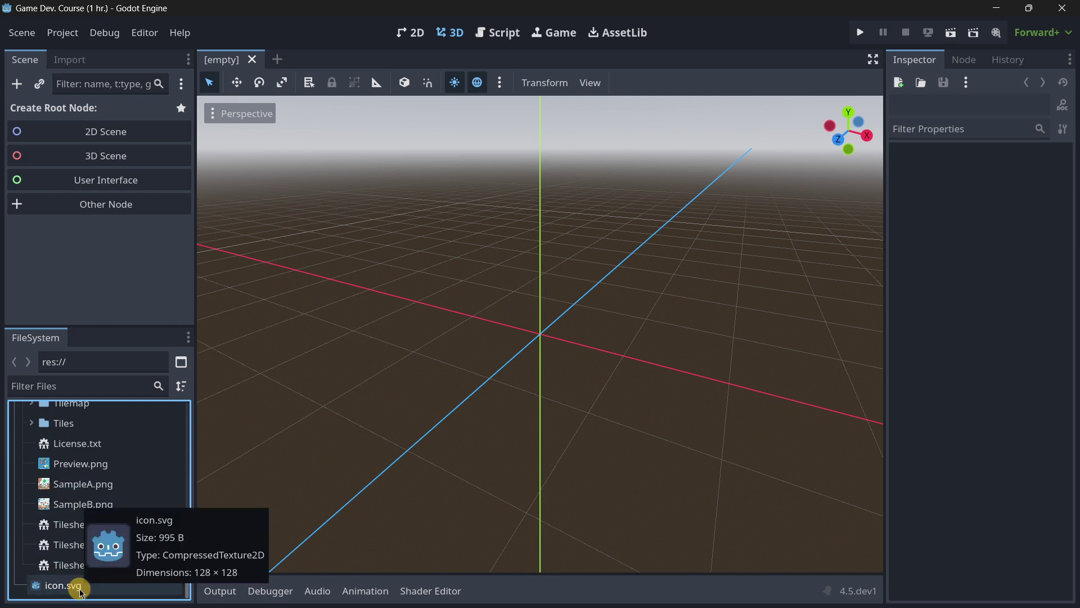
{"action": "scroll", "coordinate": [92, 502], "scroll_direction": "up", "scroll_amount": 4}
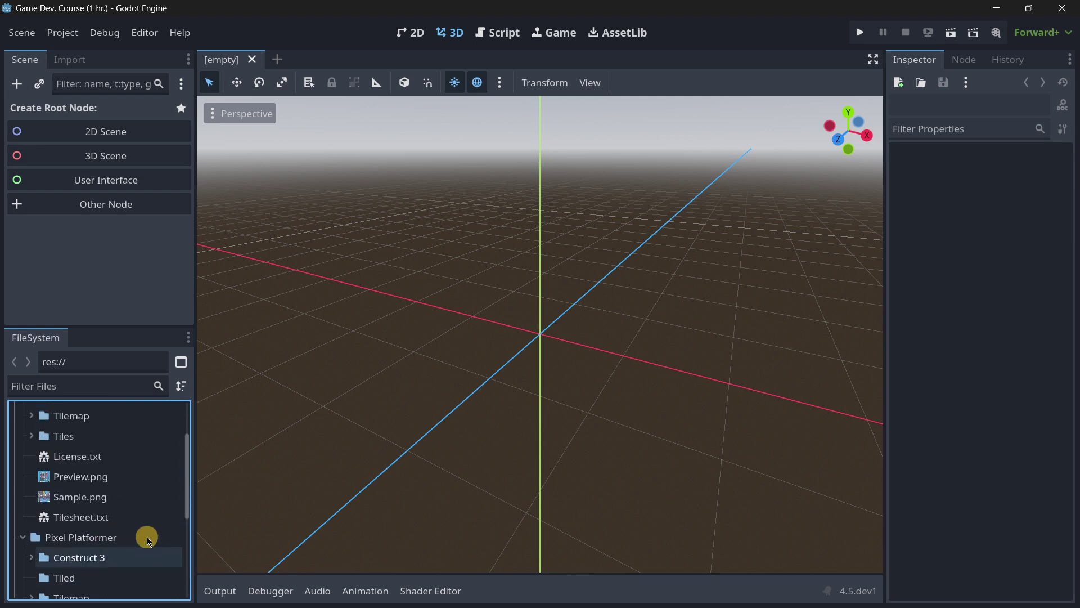
{"action": "scroll", "coordinate": [144, 524], "scroll_direction": "up", "scroll_amount": 3}
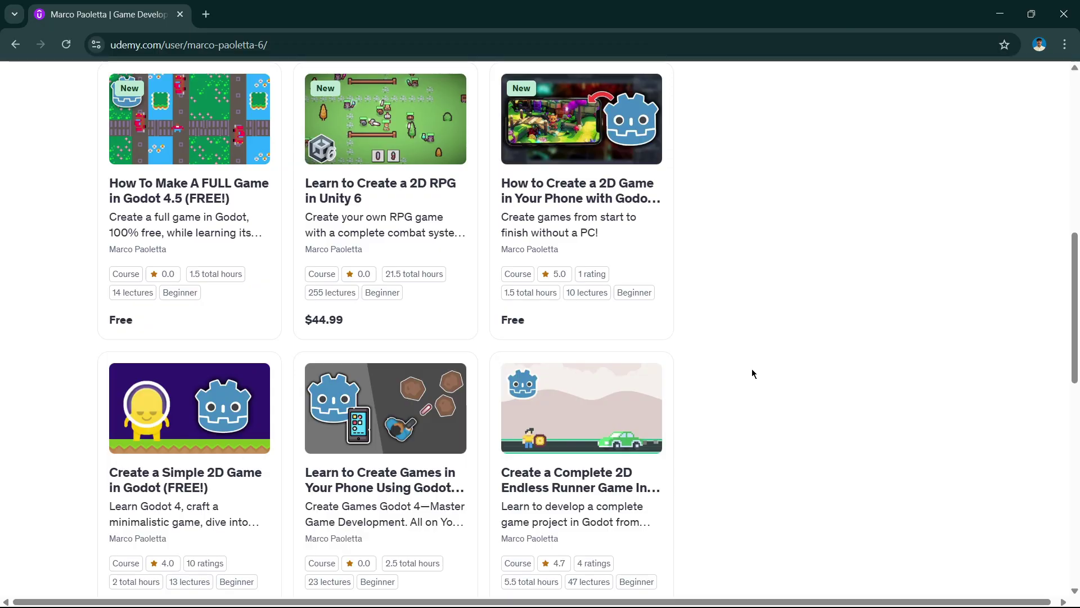
{"action": "scroll", "coordinate": [753, 371], "scroll_direction": "down", "scroll_amount": 3}
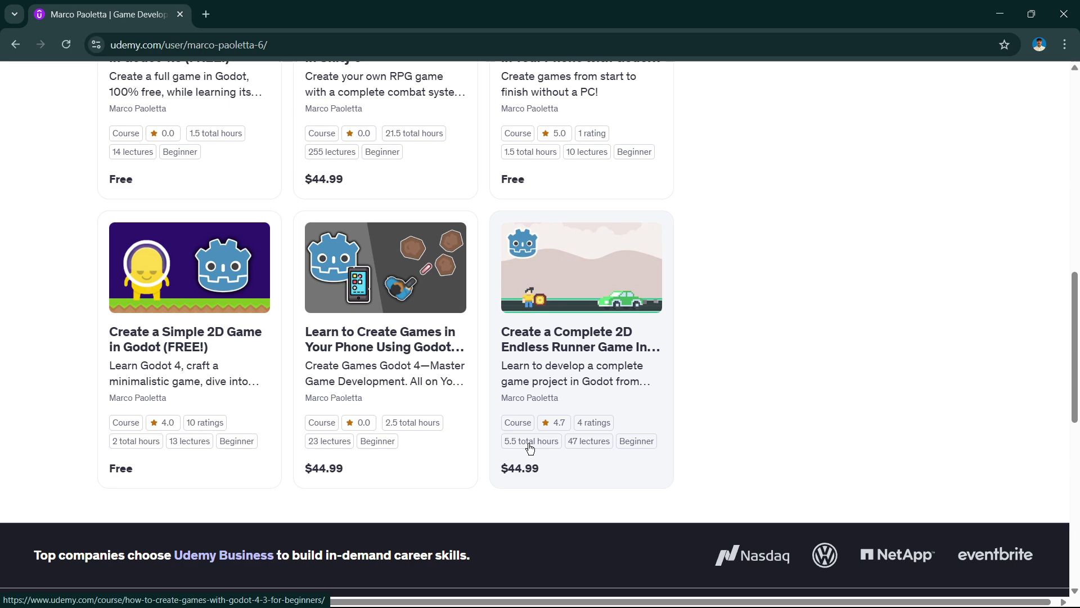
{"action": "scroll", "coordinate": [404, 379], "scroll_direction": "up", "scroll_amount": 6}
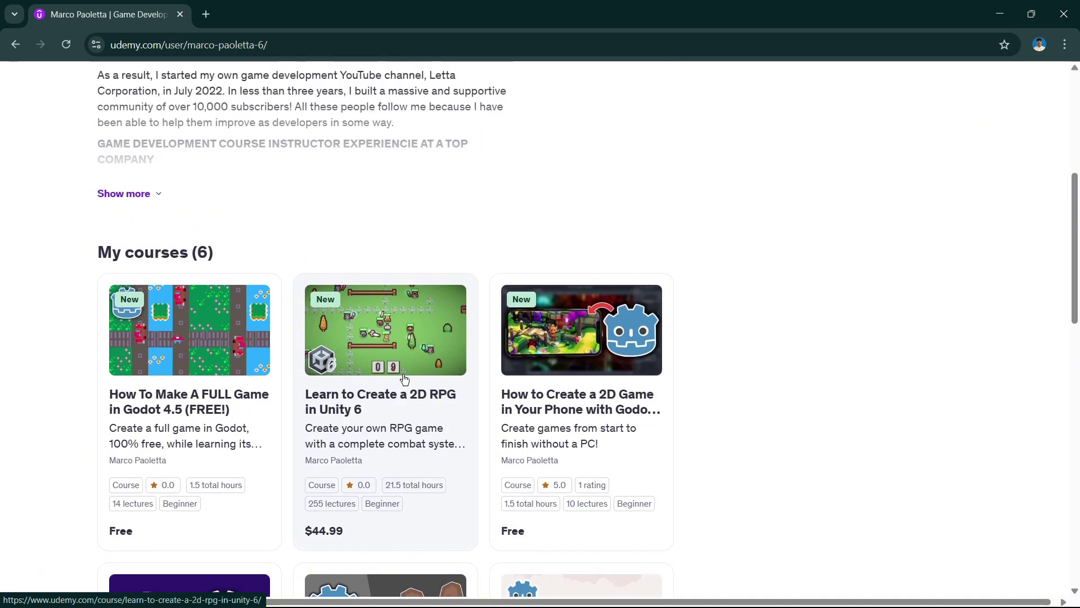
{"action": "scroll", "coordinate": [404, 379], "scroll_direction": "down", "scroll_amount": 1}
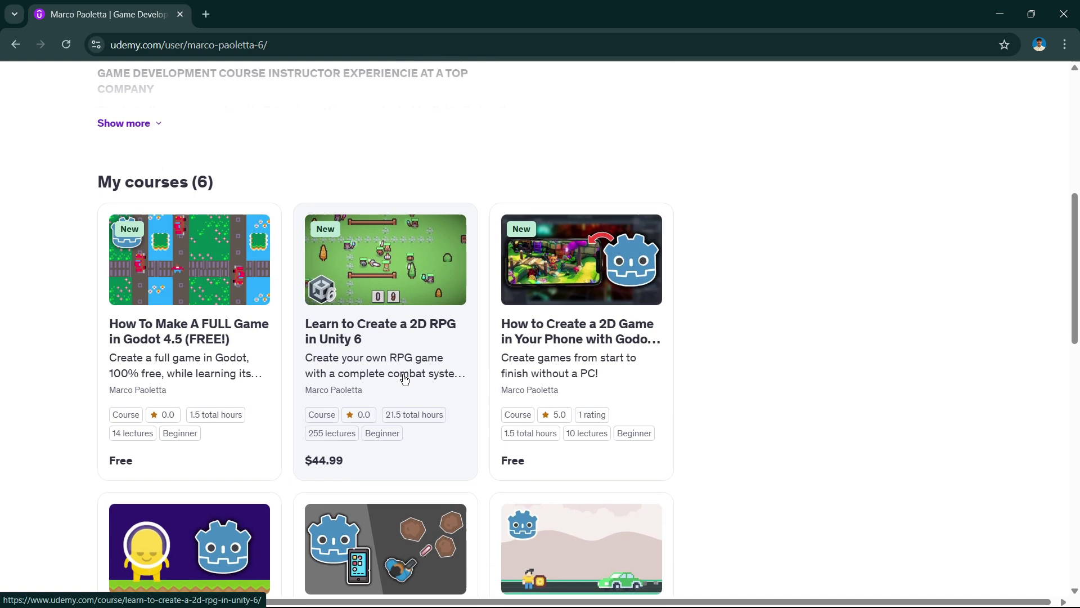
{"action": "scroll", "coordinate": [404, 378], "scroll_direction": "down", "scroll_amount": 2}
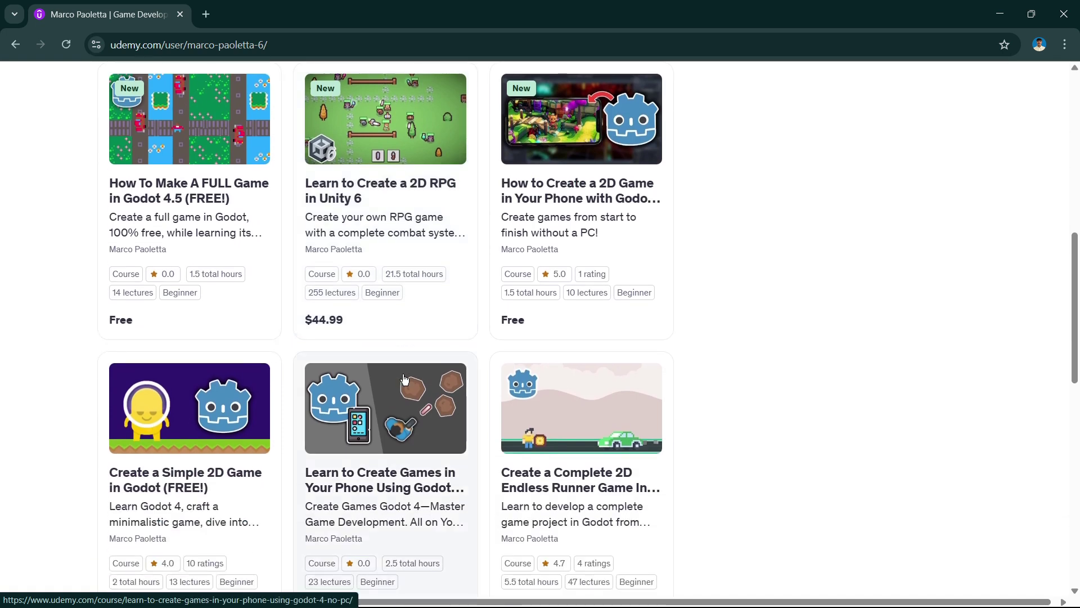
{"action": "scroll", "coordinate": [404, 379], "scroll_direction": "down", "scroll_amount": 1}
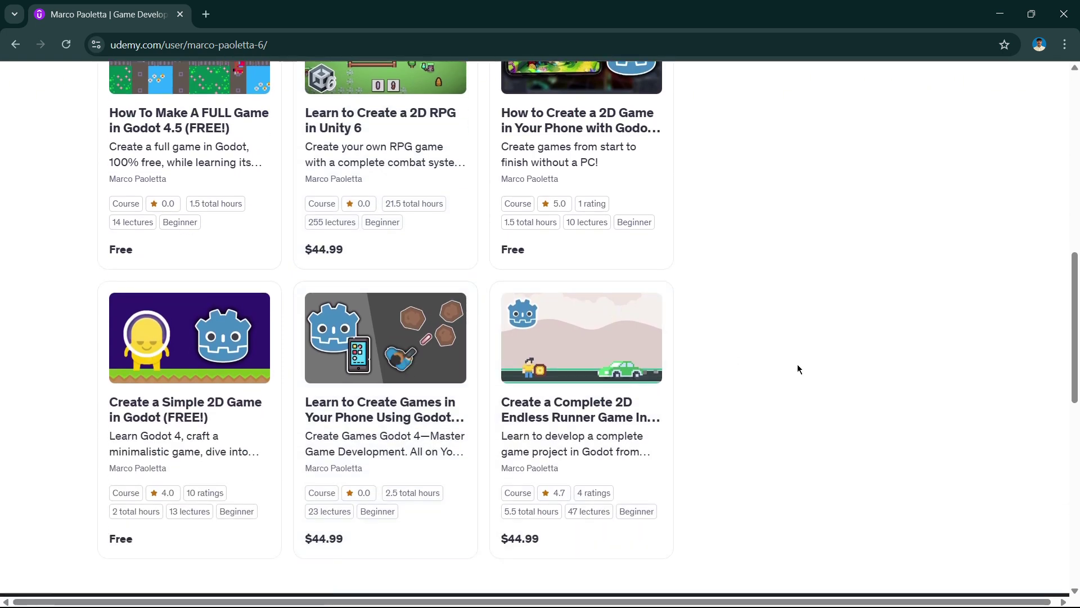